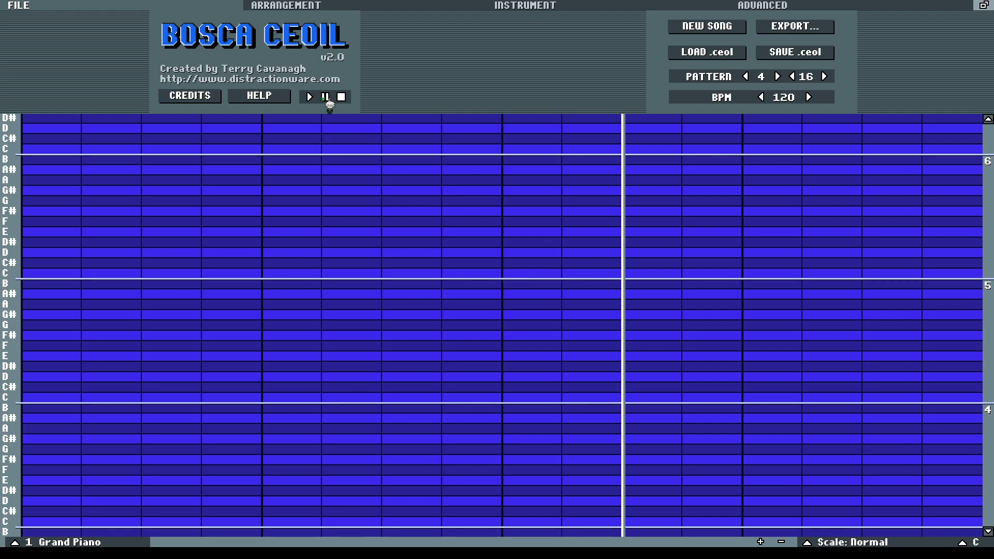
Start a new song and add a second pattern in the arrangement
{"action": "left_click", "coordinate": [325, 99]}
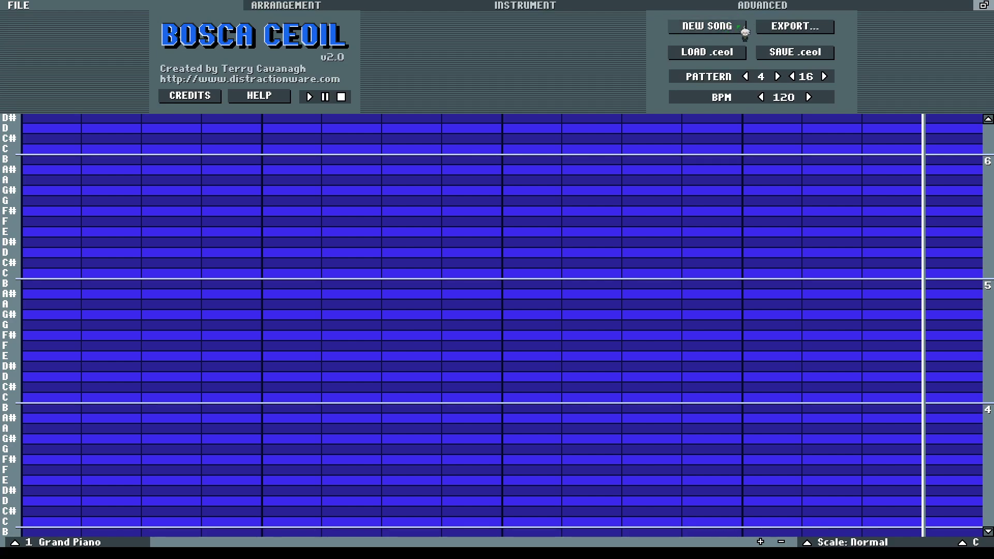
{"action": "left_click", "coordinate": [743, 33]}
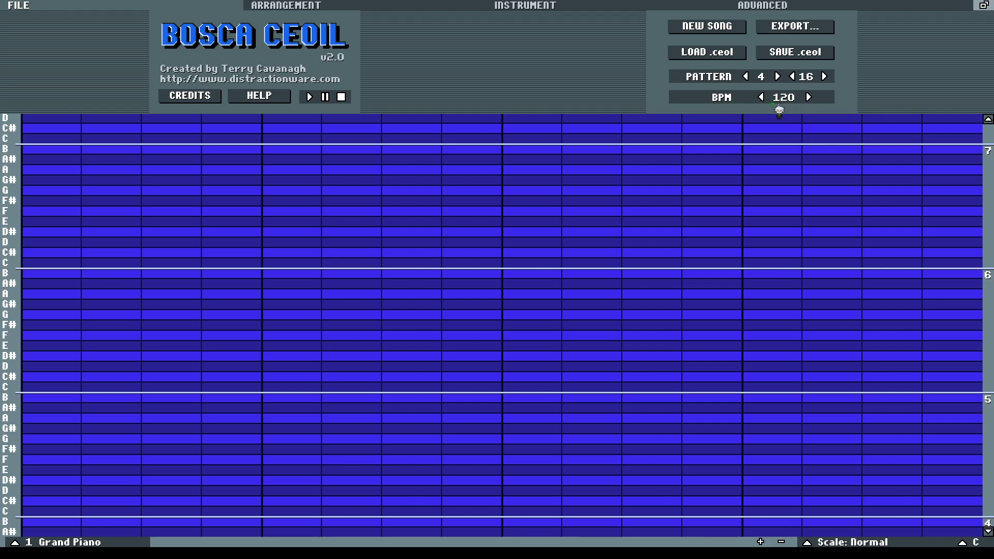
{"action": "left_click", "coordinate": [321, 6]}
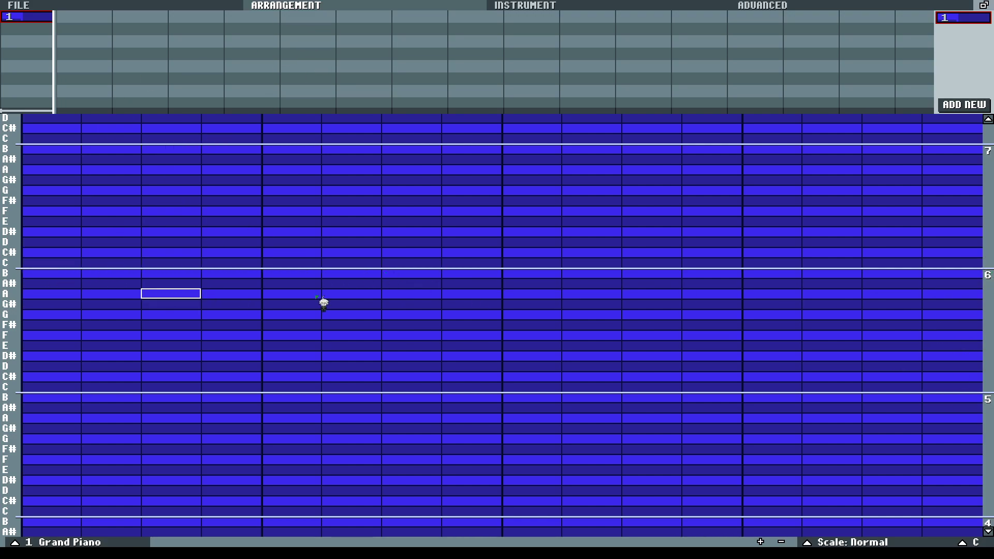
{"action": "left_click", "coordinate": [978, 104]}
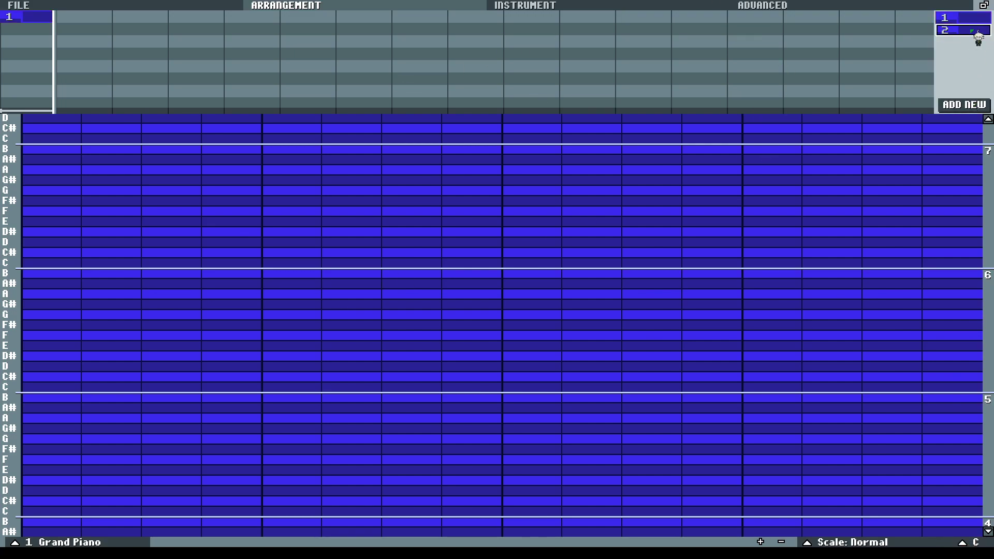
Enter the ascending notes D#, E, F and F# in the first four columns of pattern 1, above line 6, and audition them
{"action": "left_click", "coordinate": [974, 18]}
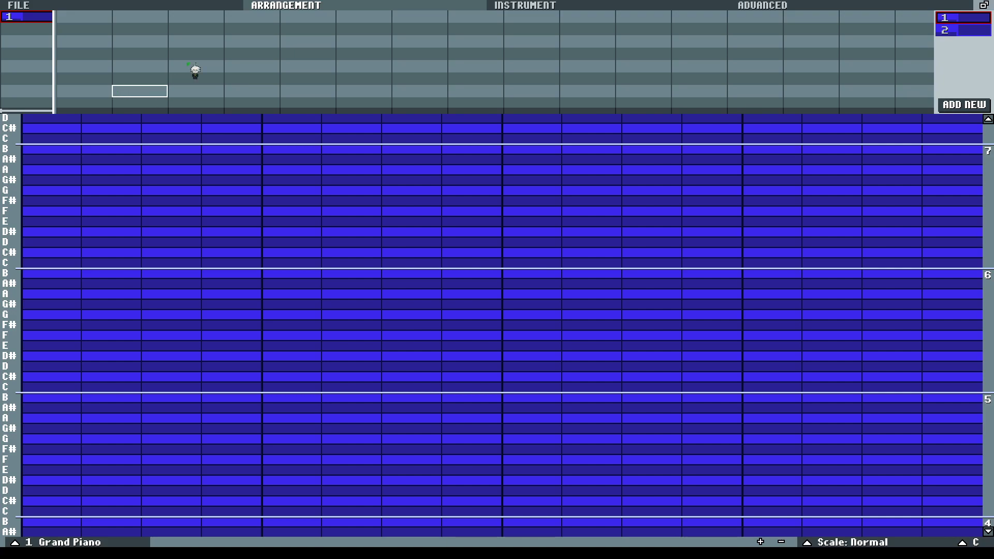
{"action": "left_click", "coordinate": [53, 236]}
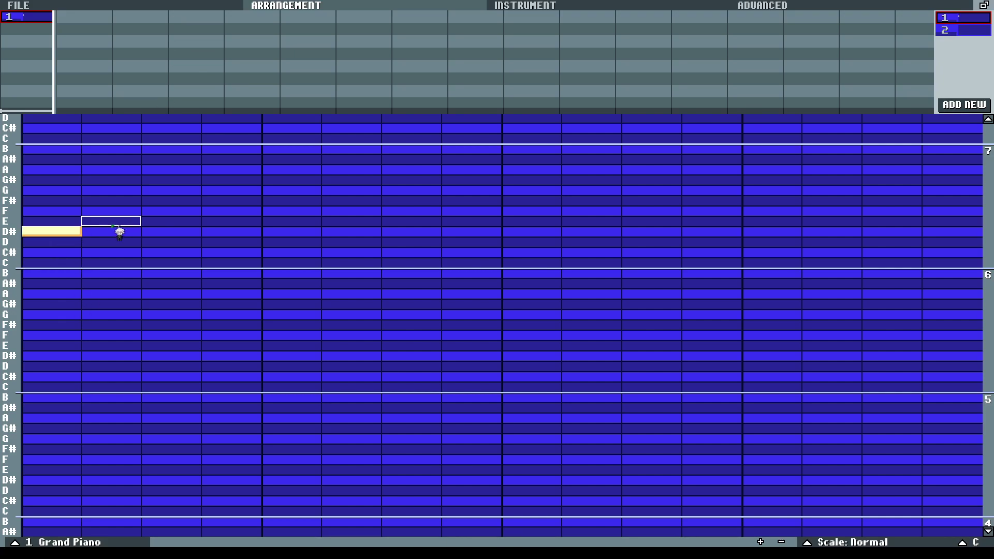
{"action": "left_click", "coordinate": [119, 223]}
{"action": "left_click", "coordinate": [169, 212]}
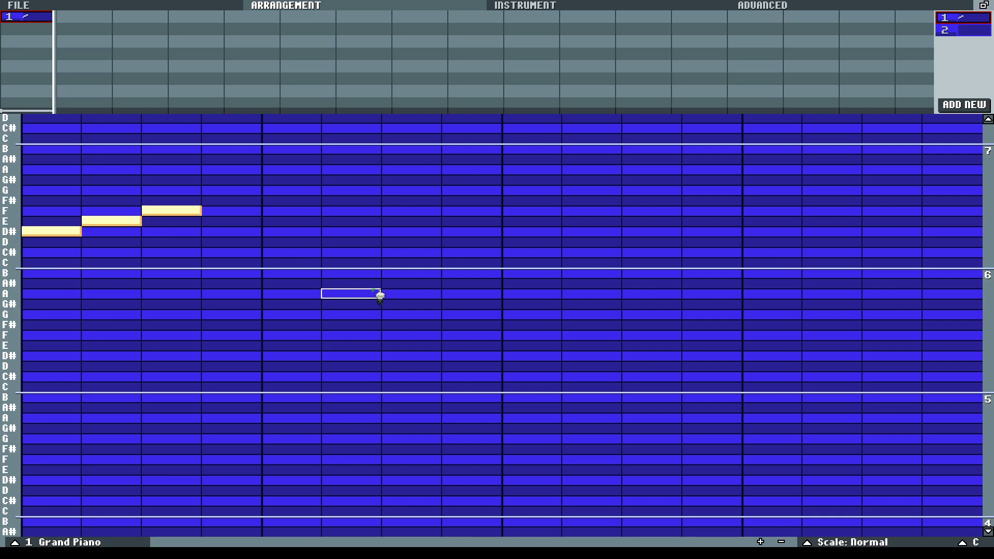
{"action": "left_click", "coordinate": [217, 204]}
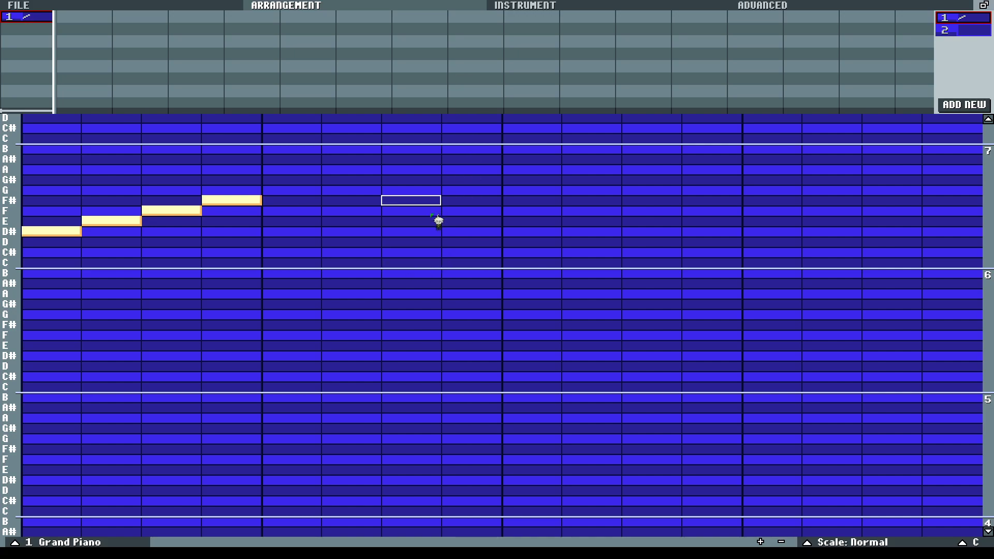
{"action": "key", "text": "space"}
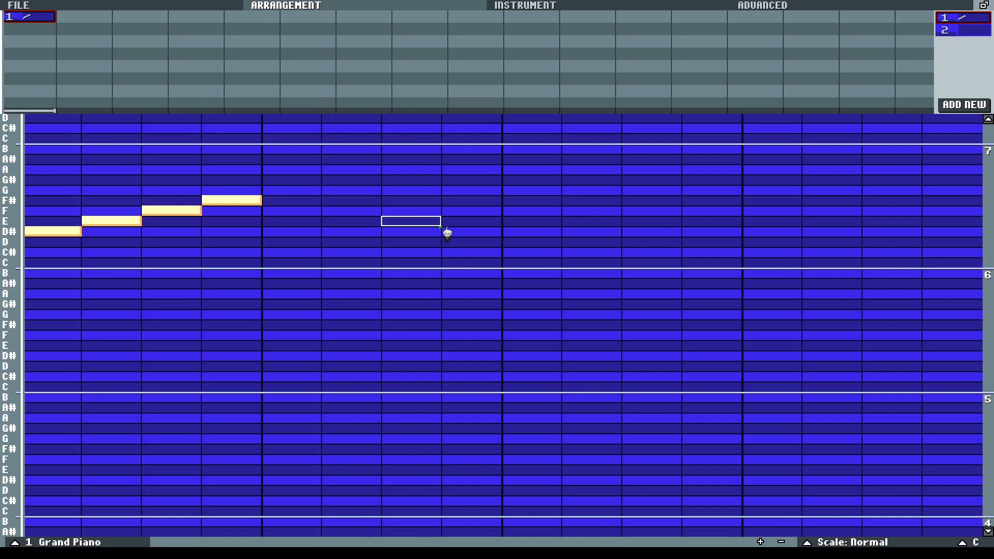
Enter the same ascending run D#, E, F, F# in columns 7 to 10 of pattern 1 and audition it
{"action": "left_click", "coordinate": [303, 233]}
{"action": "right_click", "coordinate": [308, 235]}
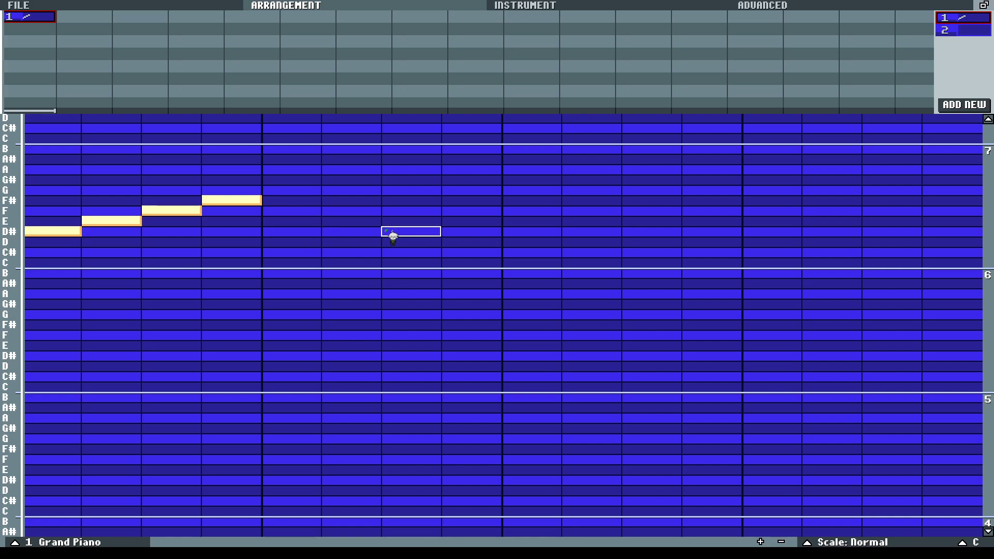
{"action": "left_click", "coordinate": [419, 232]}
{"action": "left_click", "coordinate": [468, 222]}
{"action": "left_click", "coordinate": [531, 211]}
{"action": "left_click", "coordinate": [588, 201]}
{"action": "key", "text": "space"}
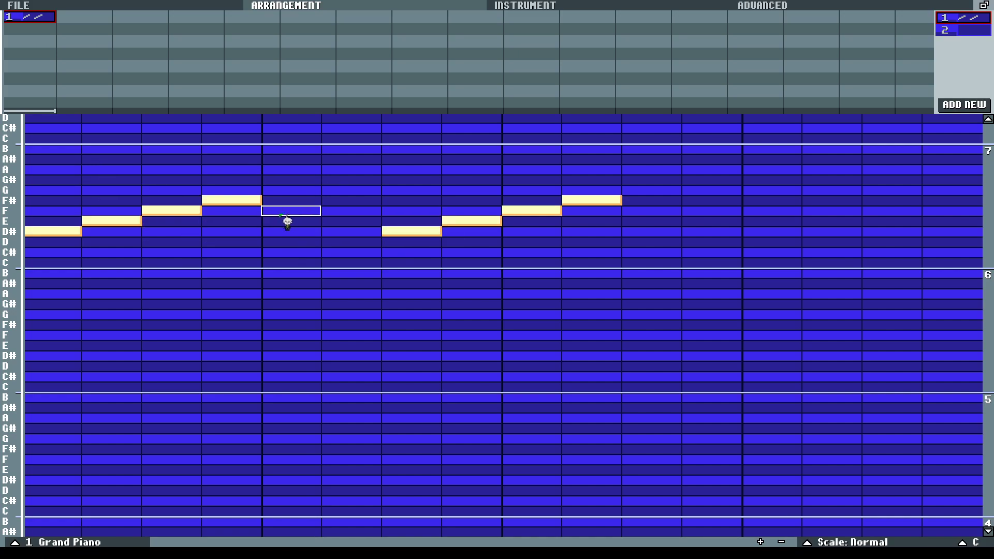
Add the lower harmony notes C, C#, D and D# under the first run, in columns 1 to 4
{"action": "left_click", "coordinate": [54, 263]}
{"action": "left_click", "coordinate": [112, 242]}
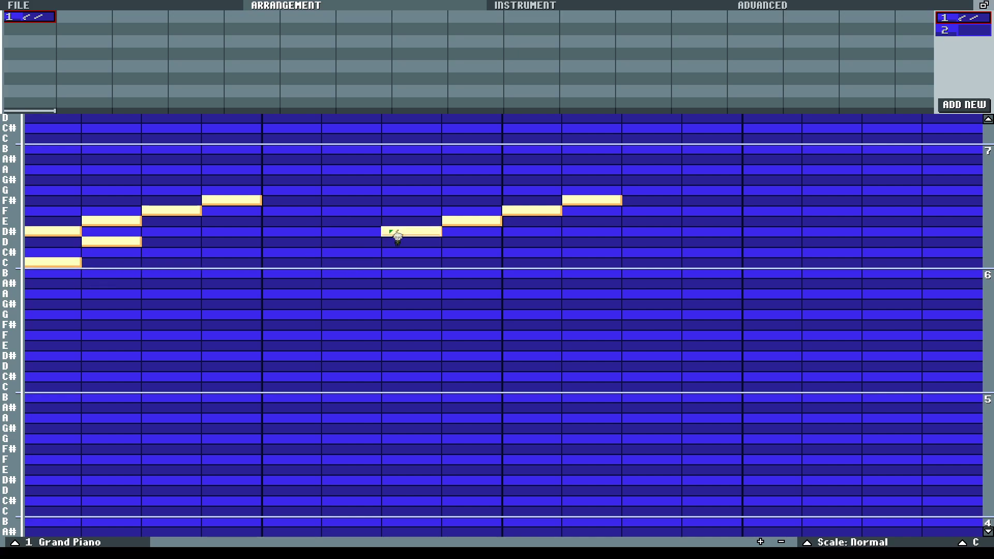
{"action": "left_click", "coordinate": [68, 304]}
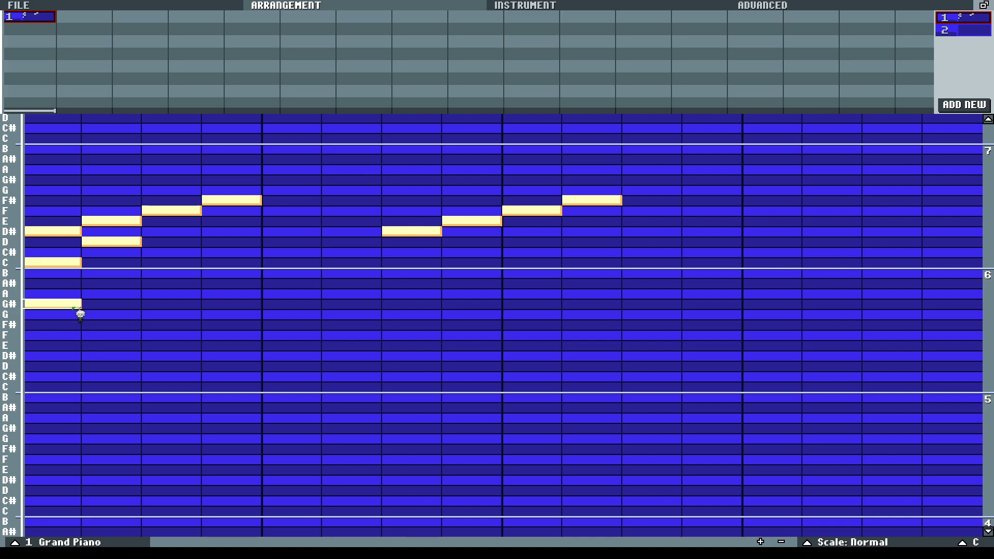
{"action": "left_click", "coordinate": [76, 305]}
{"action": "left_click", "coordinate": [130, 242]}
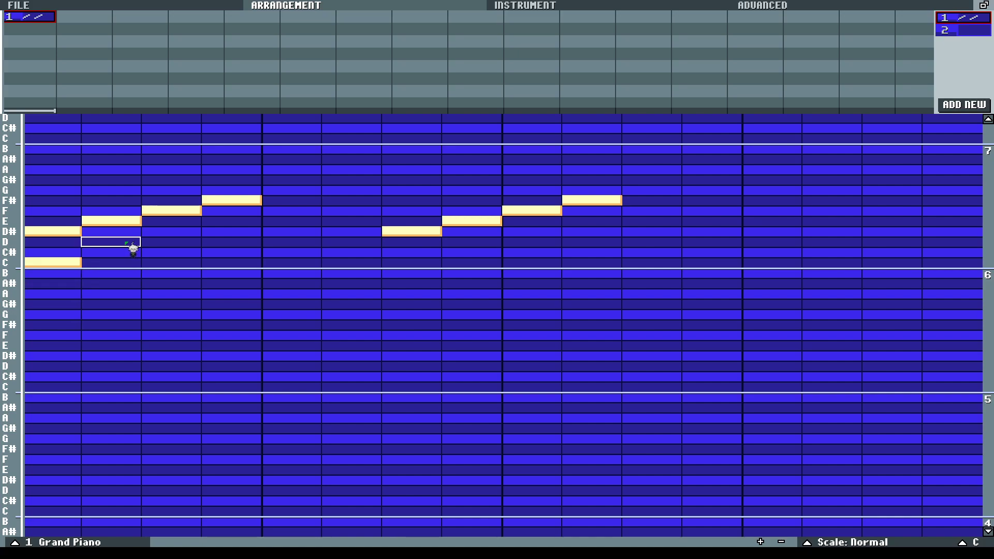
{"action": "left_click", "coordinate": [127, 252]}
{"action": "left_click", "coordinate": [174, 241]}
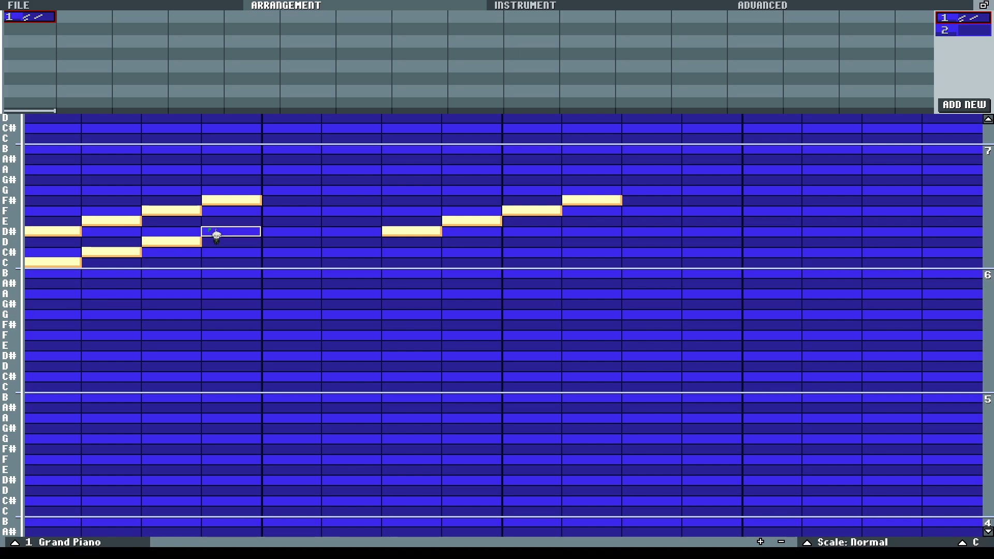
{"action": "left_click", "coordinate": [219, 231]}
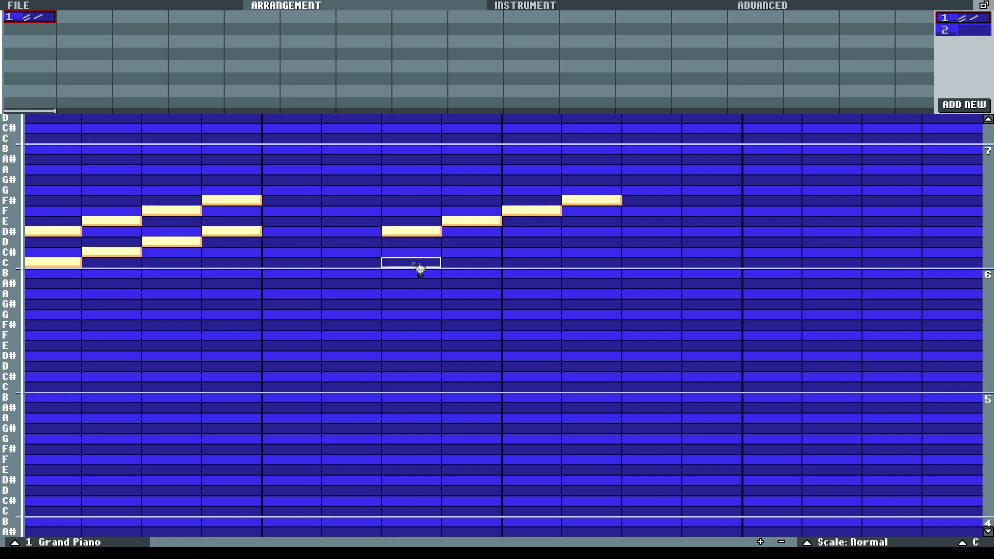
Add the harmony notes C, C#, D and D# under the second run, in columns 7 to 10, and play the pattern
{"action": "left_click", "coordinate": [417, 263]}
{"action": "left_click", "coordinate": [469, 252]}
{"action": "left_click", "coordinate": [526, 242]}
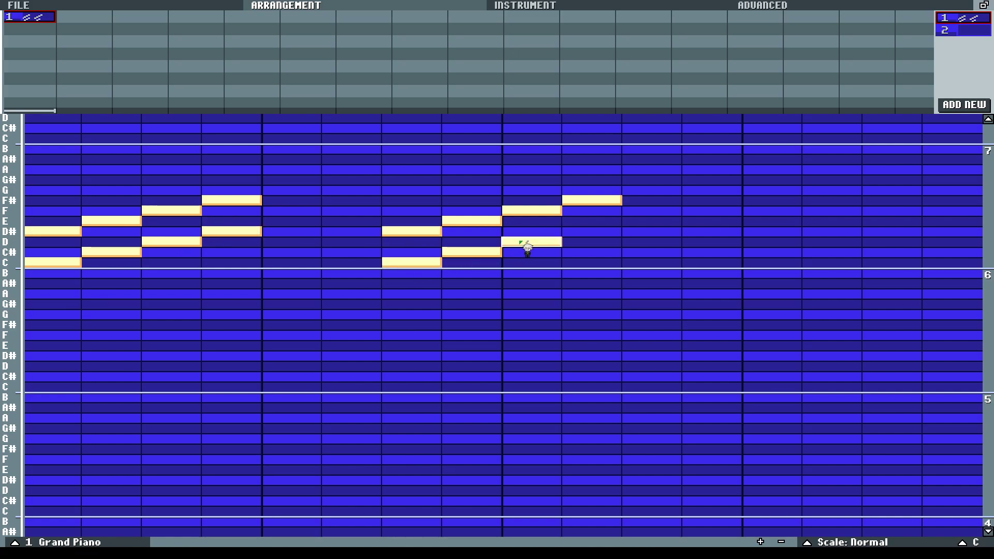
{"action": "left_click", "coordinate": [582, 233]}
{"action": "key", "text": "space"}
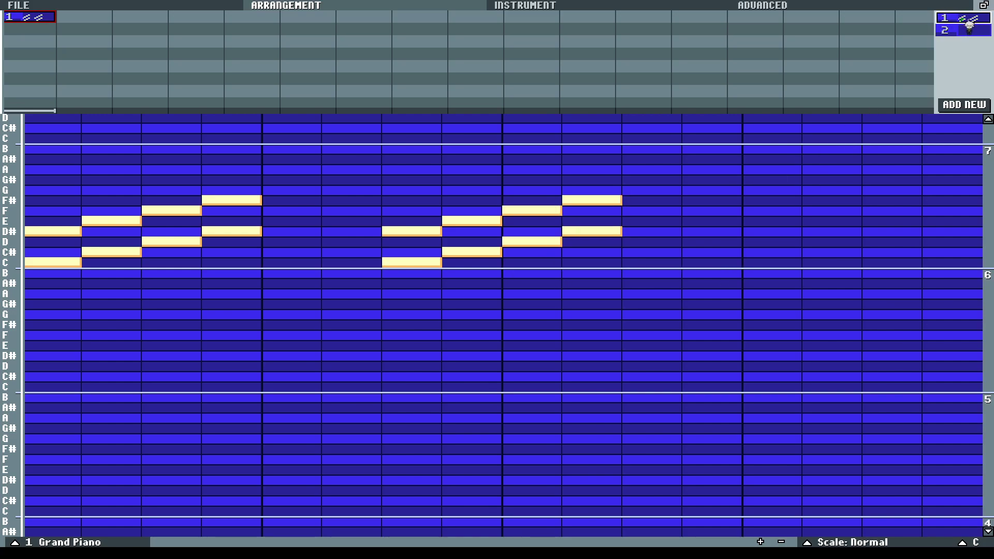
Place pattern 1 in the second bar of the first arrangement row and set the playback loop to span bars 1 to 3
{"action": "mouse_move", "coordinate": [42, 20]}
{"action": "left_mouse_down"}
{"action": "mouse_move", "coordinate": [62, 20]}
{"action": "mouse_move", "coordinate": [51, 20]}
{"action": "left_mouse_up"}
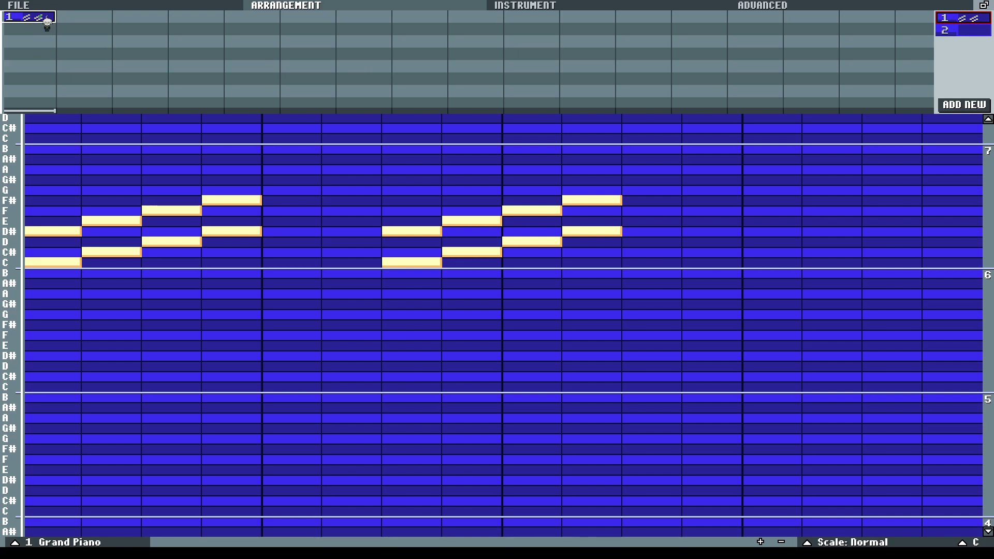
{"action": "left_click_drag", "start_coordinate": [962, 17], "coordinate": [88, 23]}
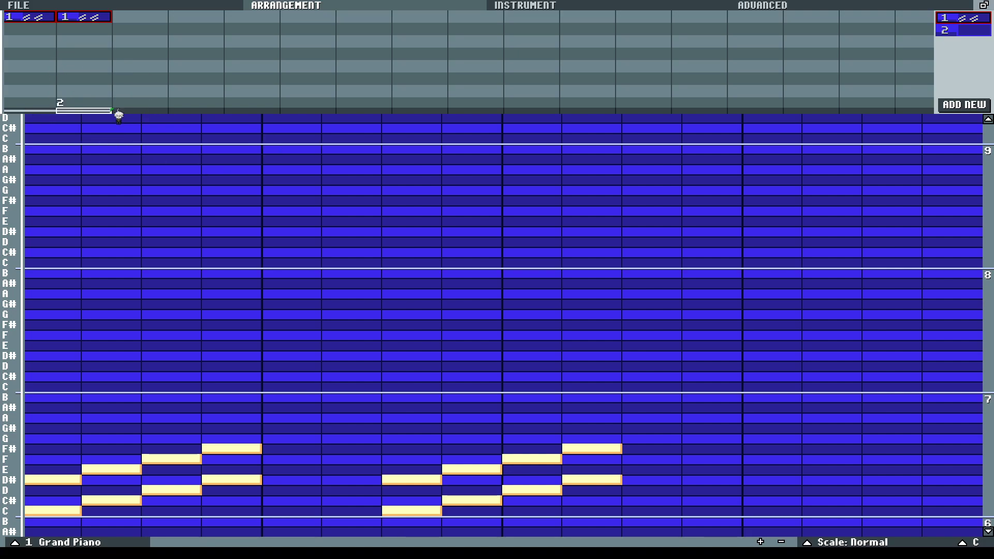
{"action": "left_click_drag", "start_coordinate": [154, 26], "coordinate": [122, 27]}
{"action": "left_click", "coordinate": [55, 112]}
{"action": "left_click", "coordinate": [83, 112]}
{"action": "left_click", "coordinate": [158, 113]}
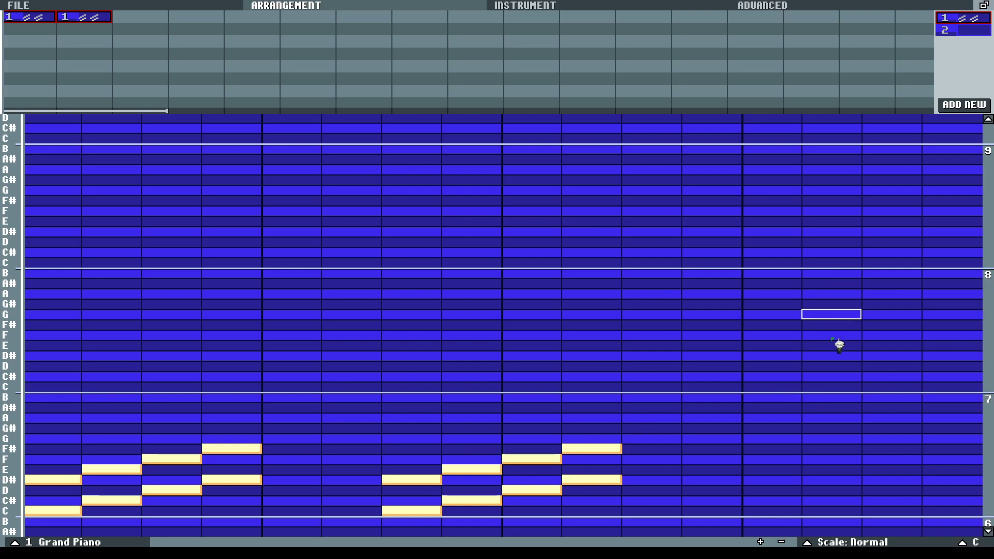
Try the run D#, E, F, F# two octaves lower, in columns 1 to 4 above line 4, and audition it
{"action": "scroll", "coordinate": [833, 347], "scroll_direction": "down", "scroll_amount": 4}
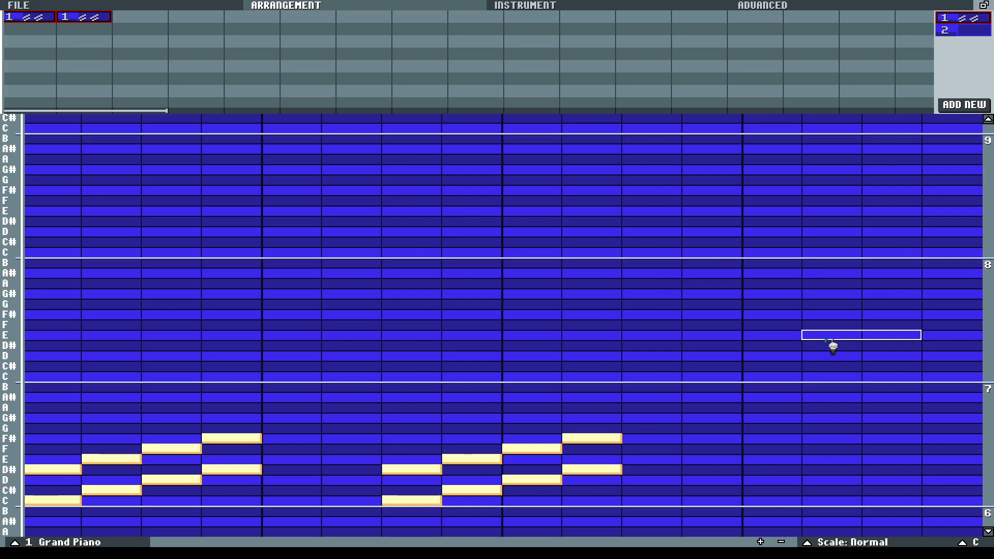
{"action": "scroll", "coordinate": [832, 347], "scroll_direction": "down", "scroll_amount": 1}
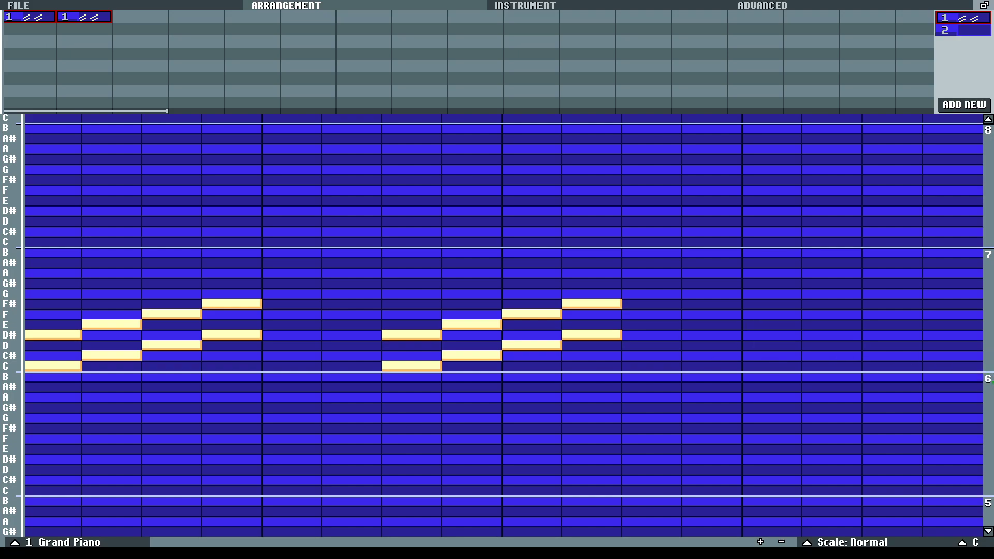
{"action": "scroll", "coordinate": [927, 399], "scroll_direction": "down", "scroll_amount": 6}
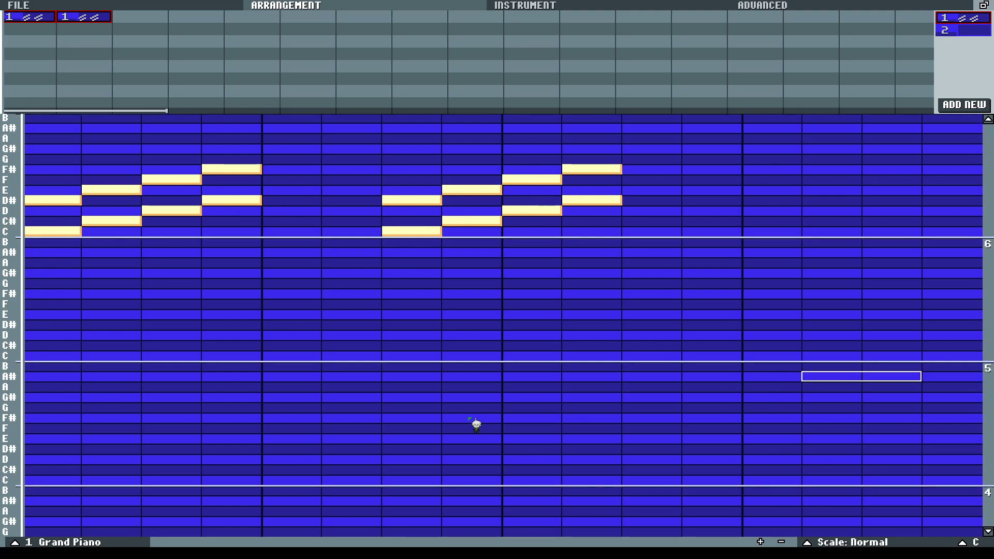
{"action": "left_click", "coordinate": [62, 456]}
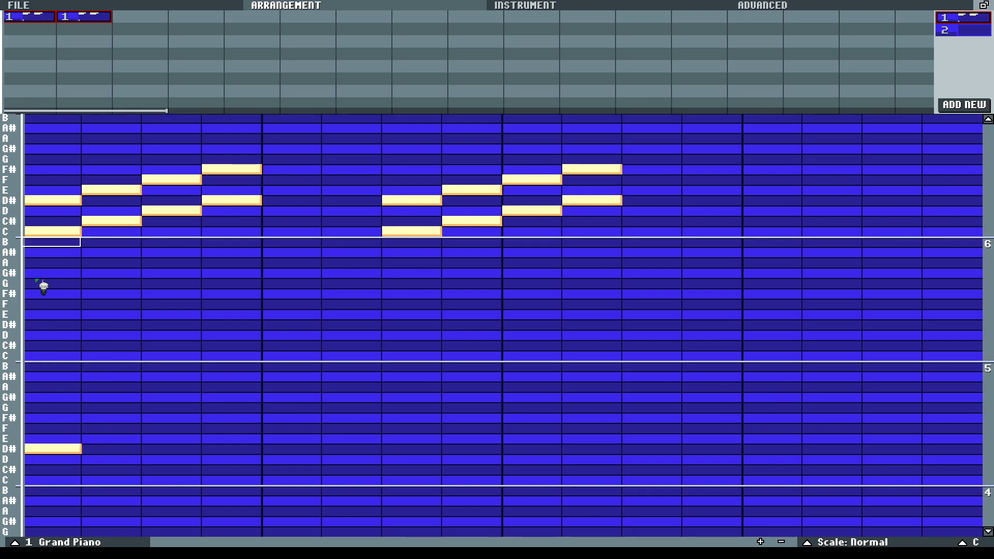
{"action": "left_click", "coordinate": [101, 440]}
{"action": "left_click", "coordinate": [170, 429]}
{"action": "left_click", "coordinate": [228, 419]}
{"action": "key", "text": "space"}
{"action": "key", "text": "space"}
Try the harmony notes C, C#, D and D# beneath the low run, in columns 1 to 4
{"action": "left_click", "coordinate": [52, 480]}
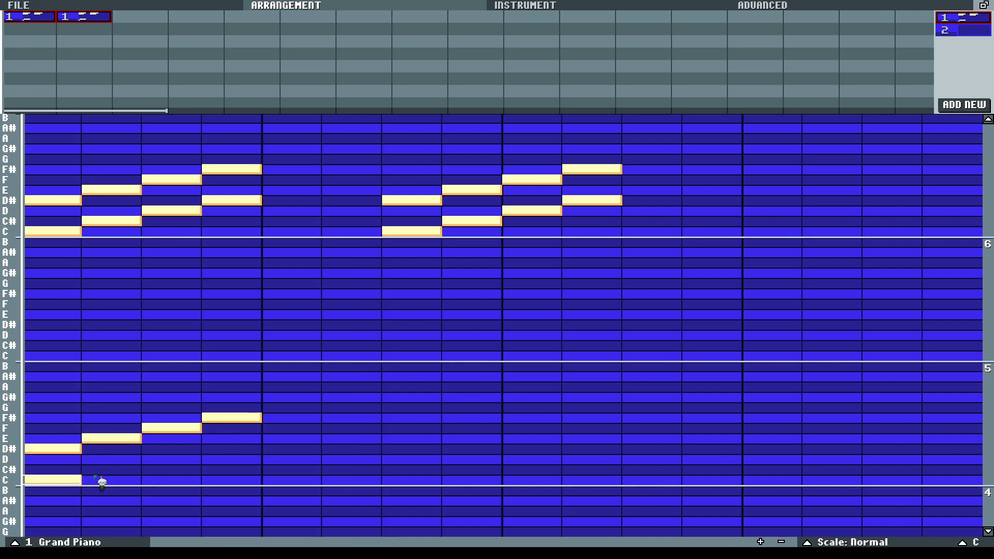
{"action": "left_click", "coordinate": [111, 469]}
{"action": "left_click", "coordinate": [171, 459]}
{"action": "left_click", "coordinate": [242, 450]}
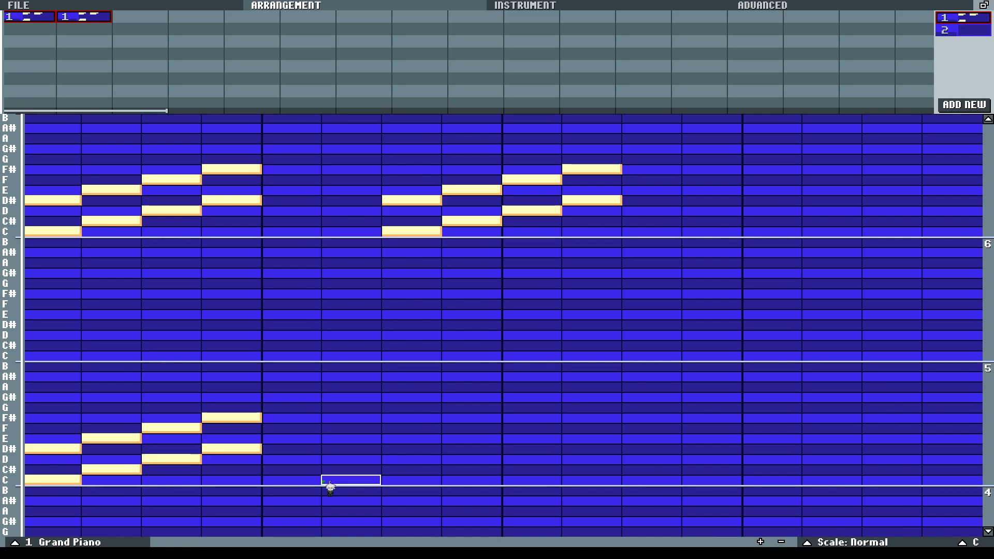
{"action": "left_click", "coordinate": [405, 480]}
Remove all the low notes above line 4 in columns 1 to 4 of pattern 1
{"action": "left_click", "coordinate": [243, 449]}
{"action": "left_click", "coordinate": [244, 418]}
{"action": "left_click", "coordinate": [179, 429]}
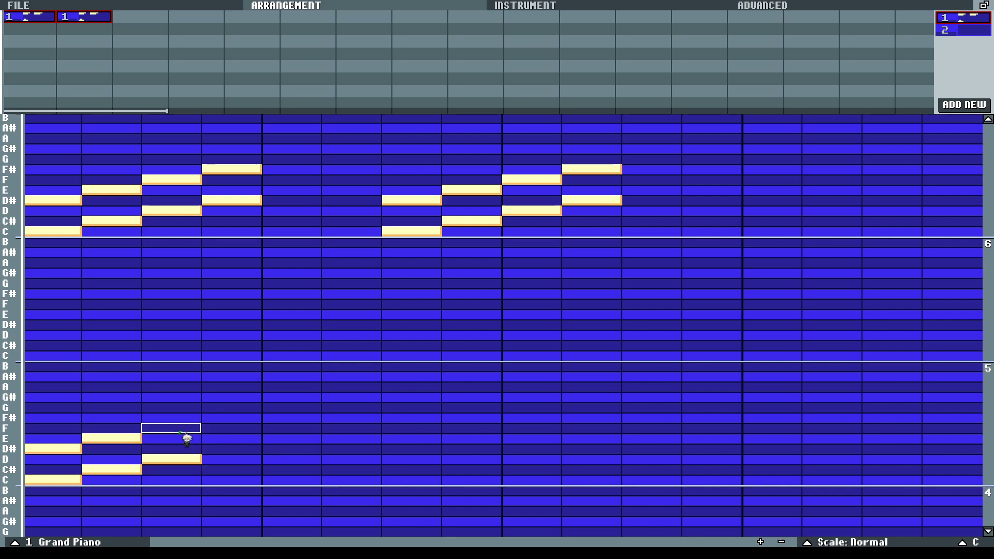
{"action": "left_click", "coordinate": [171, 459]}
{"action": "left_click", "coordinate": [118, 439]}
{"action": "left_click", "coordinate": [124, 470]}
{"action": "left_click", "coordinate": [66, 449]}
{"action": "left_click", "coordinate": [72, 480]}
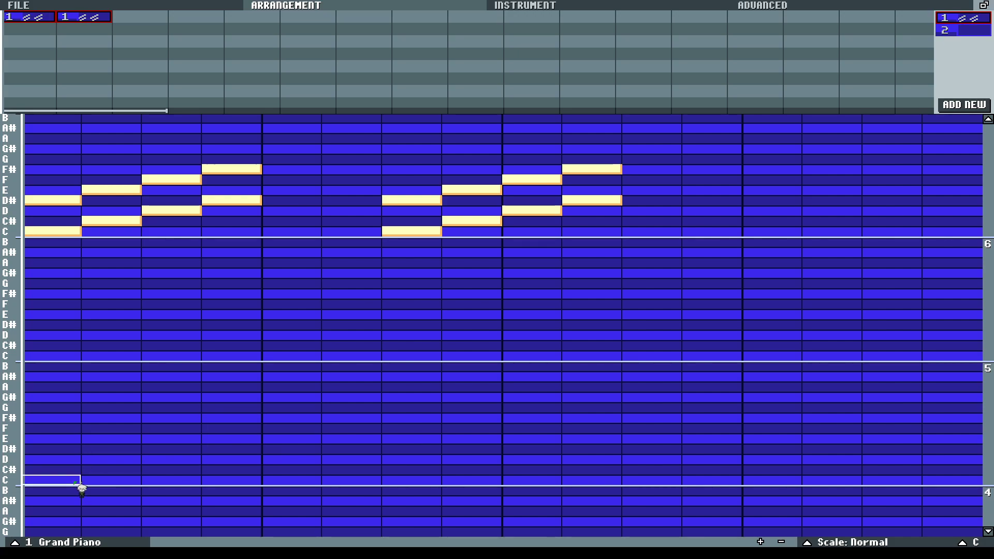
Play back the looped arrangement
{"action": "scroll", "coordinate": [705, 384], "scroll_direction": "up", "scroll_amount": 1}
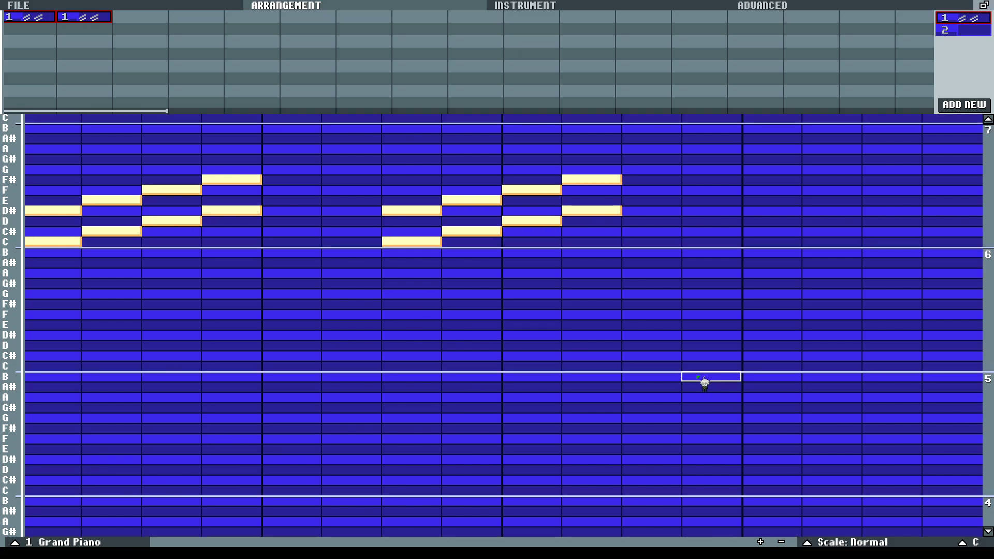
{"action": "scroll", "coordinate": [705, 384], "scroll_direction": "up", "scroll_amount": 10}
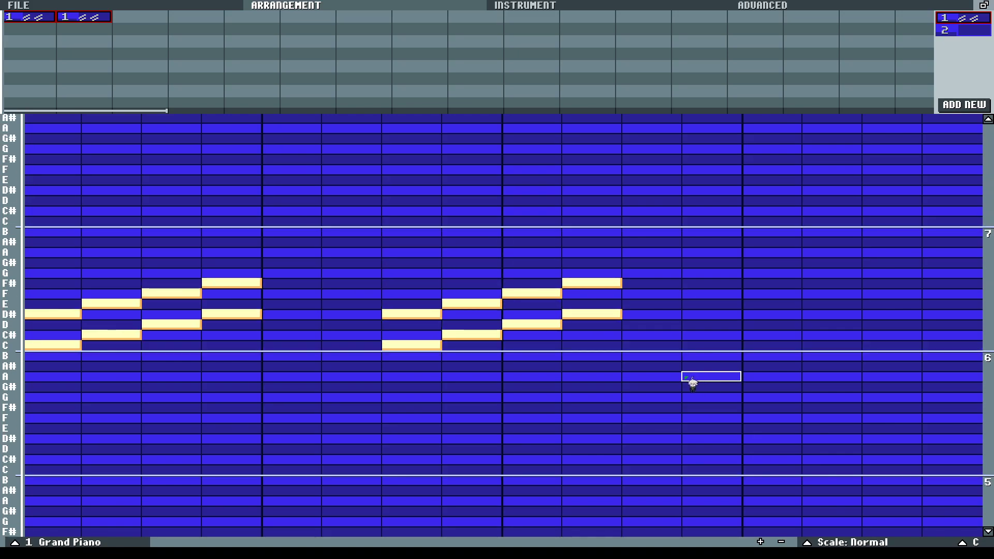
{"action": "key", "text": "space"}
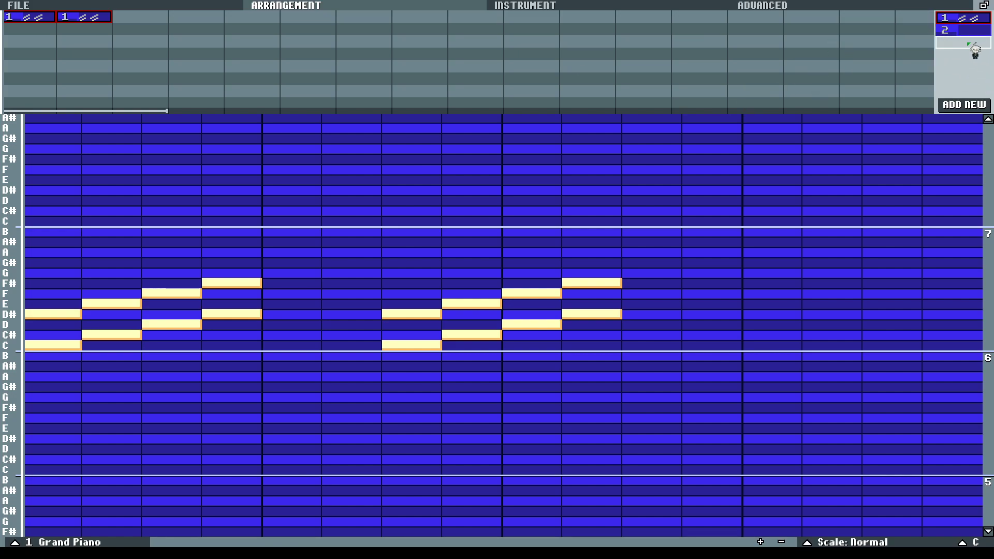
Enter the notes D#, E, C and D in the first four columns of pattern 2, above line 6
{"action": "left_click", "coordinate": [968, 31]}
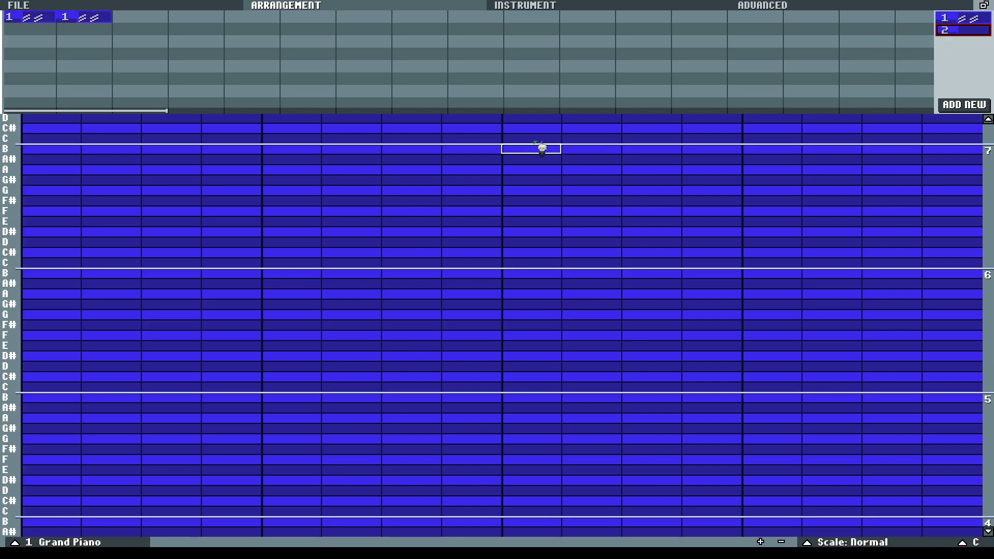
{"action": "left_click", "coordinate": [64, 231]}
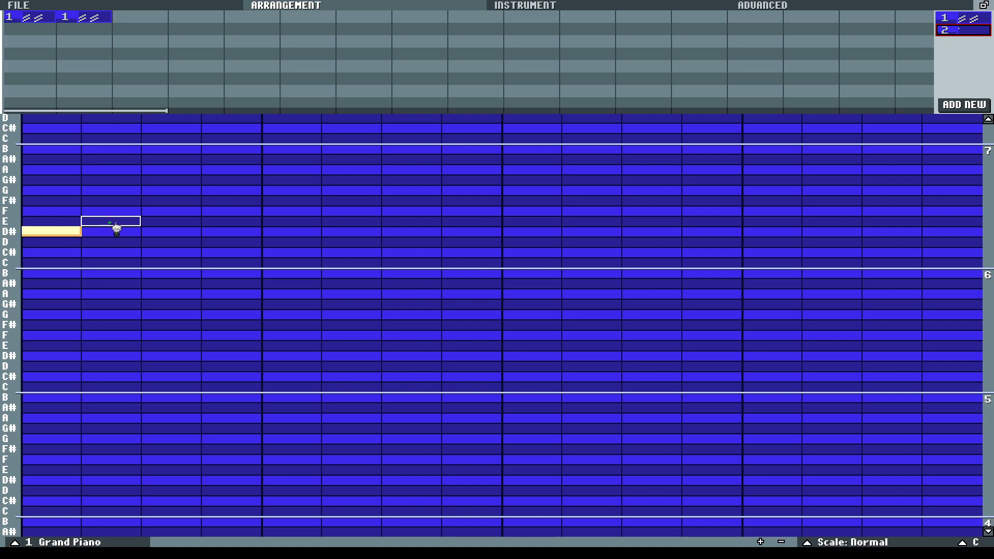
{"action": "left_click", "coordinate": [113, 222]}
{"action": "left_click", "coordinate": [171, 262]}
{"action": "left_click", "coordinate": [230, 242]}
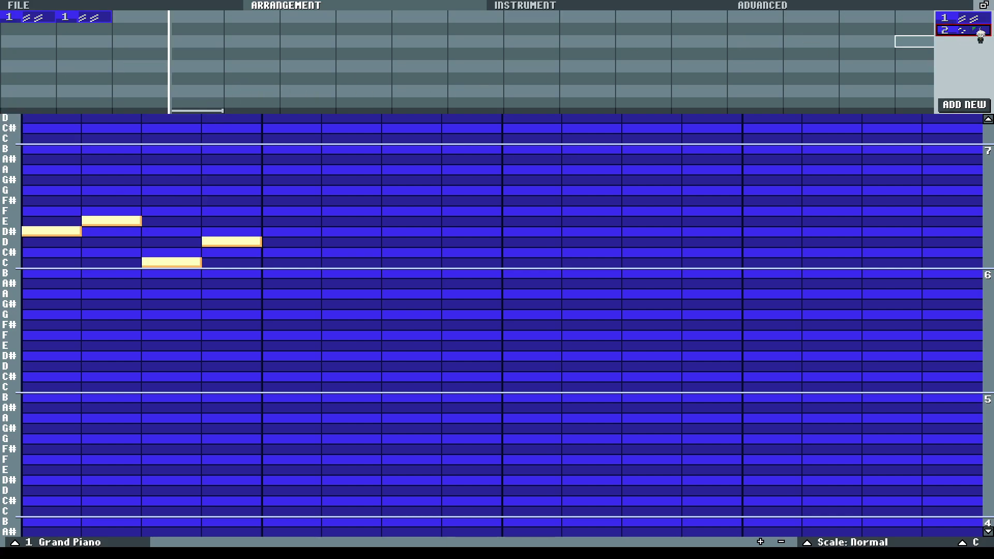
Place pattern 2 in the fourth arrangement column and add the notes D, E, C and D in its columns 7 to 10
{"action": "left_click_drag", "start_coordinate": [963, 30], "coordinate": [211, 20]}
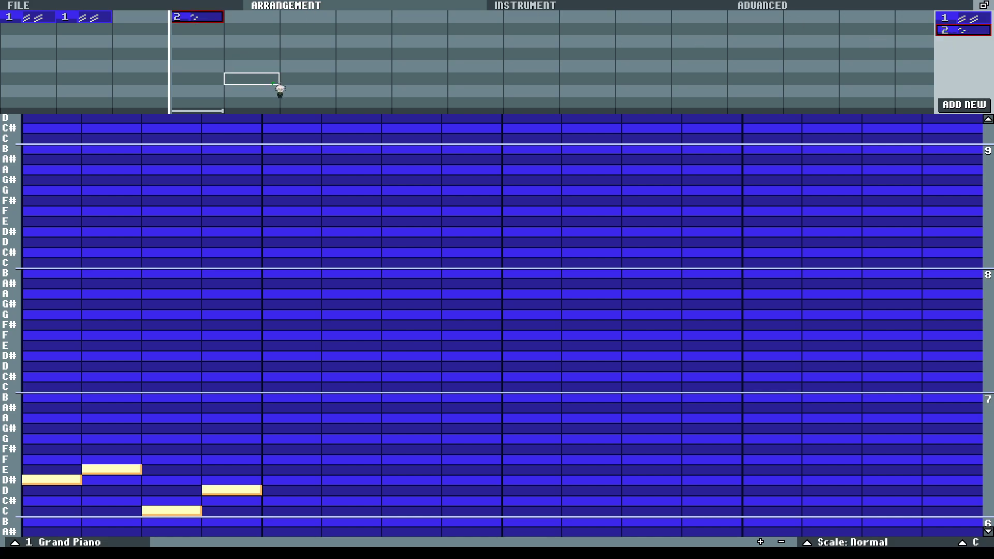
{"action": "key", "text": "space"}
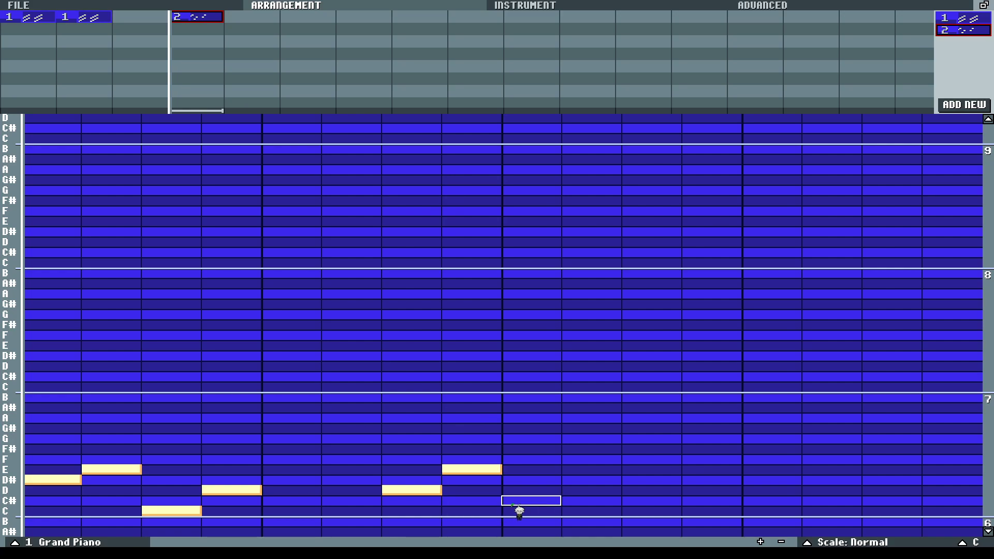
{"action": "left_click", "coordinate": [535, 512]}
{"action": "left_click", "coordinate": [590, 490]}
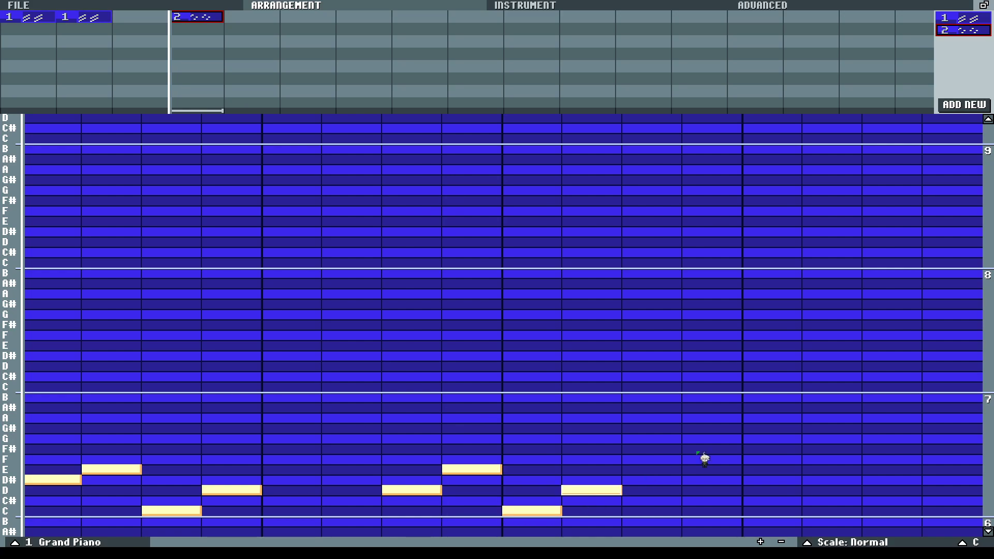
{"action": "key", "text": "space"}
Try the harmony notes C, C#, A and B beneath the melody in columns 1 to 4 of pattern 2
{"action": "left_click", "coordinate": [52, 512]}
{"action": "scroll", "coordinate": [202, 422], "scroll_direction": "down", "scroll_amount": 4}
{"action": "scroll", "coordinate": [202, 426], "scroll_direction": "down", "scroll_amount": 5}
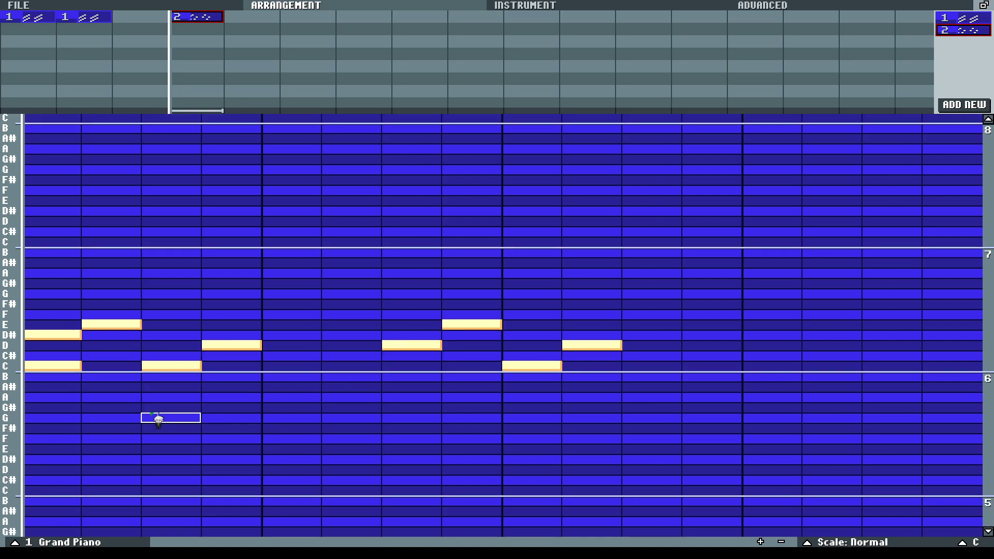
{"action": "left_click", "coordinate": [107, 315]}
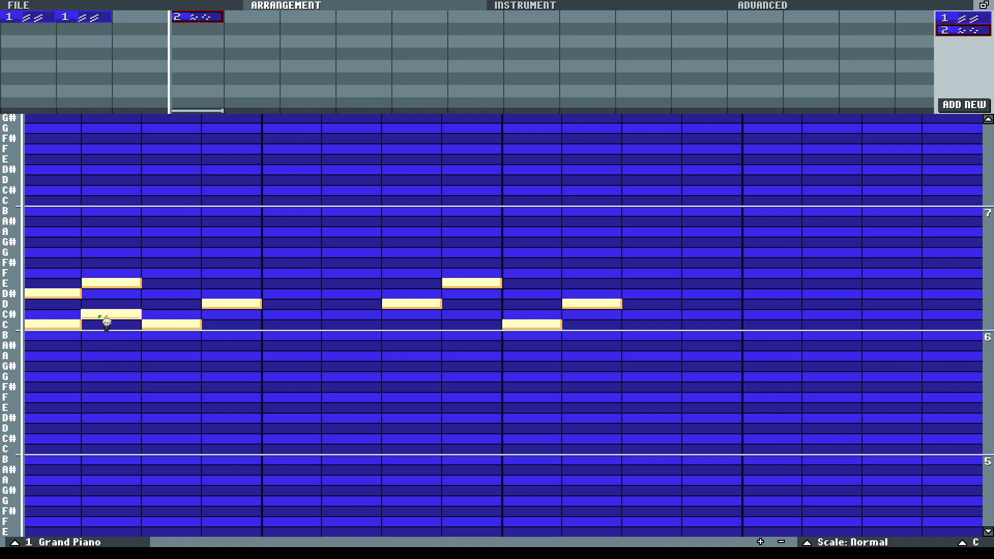
{"action": "left_click", "coordinate": [182, 356]}
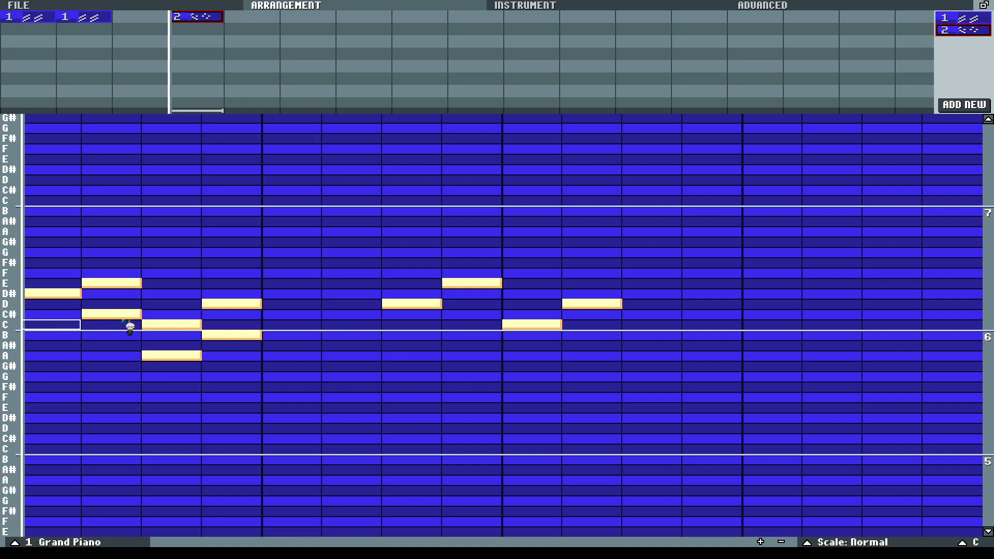
Remove the harmony notes beneath the melody in columns 1 to 4 of pattern 2
{"action": "left_click", "coordinate": [112, 315]}
{"action": "left_click", "coordinate": [165, 355]}
{"action": "left_click", "coordinate": [234, 335]}
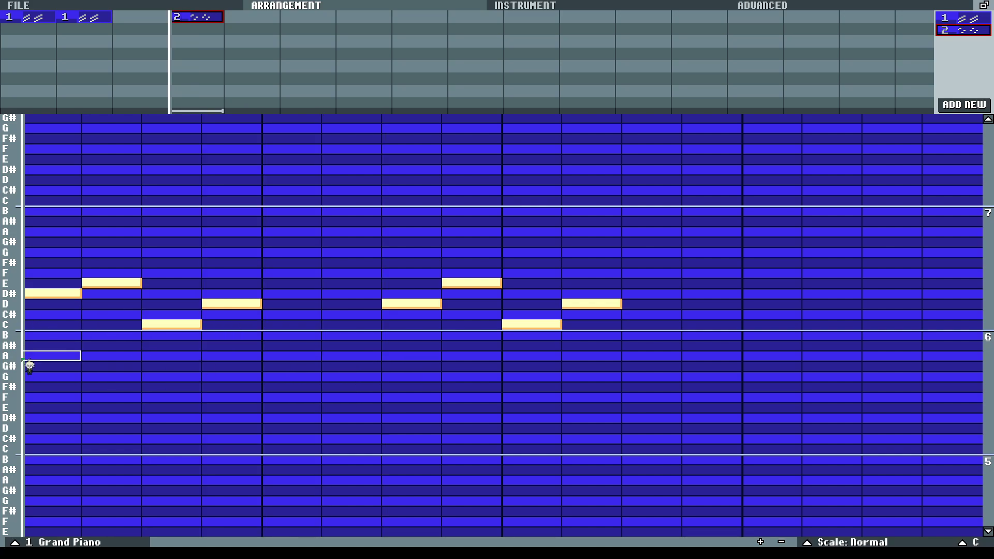
Try the harmony notes C#, D, A# and C beneath the melody in columns 1 to 4 of pattern 2
{"action": "left_click", "coordinate": [61, 314]}
{"action": "left_click", "coordinate": [112, 304]}
{"action": "left_click", "coordinate": [169, 346]}
{"action": "left_click", "coordinate": [243, 325]}
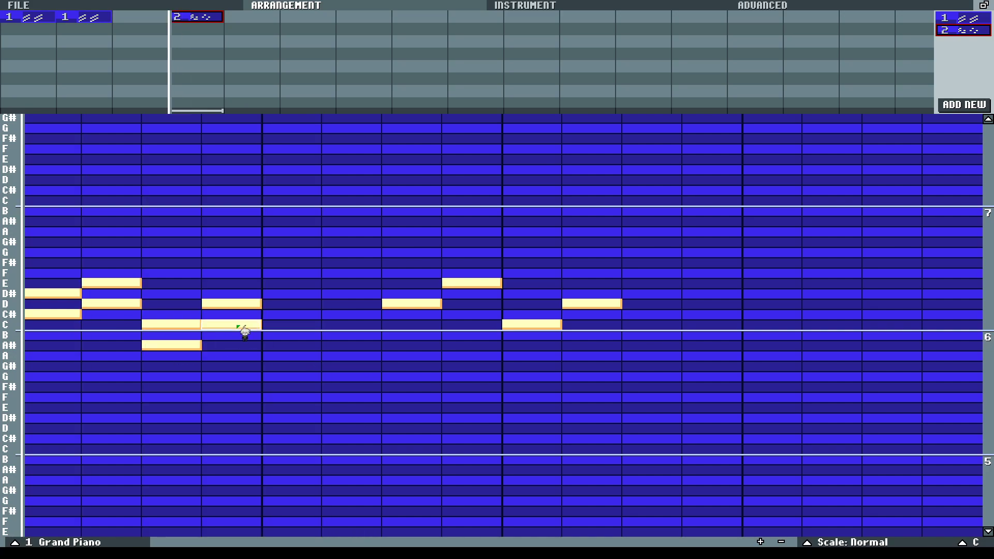
Remove the C#, D, A# and C harmony notes from columns 1 to 4 of pattern 2
{"action": "left_click", "coordinate": [238, 325]}
{"action": "left_click", "coordinate": [196, 346]}
{"action": "left_click", "coordinate": [96, 305]}
{"action": "left_click", "coordinate": [66, 315]}
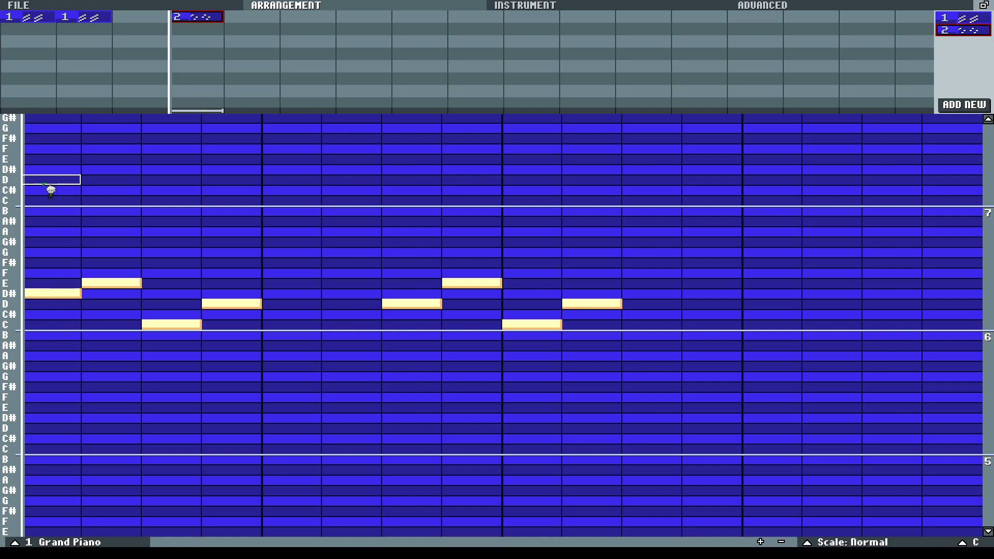
Enter the notes D#, E, C and C# above line 7 in columns 1 to 4 of pattern 2
{"action": "left_click", "coordinate": [50, 170]}
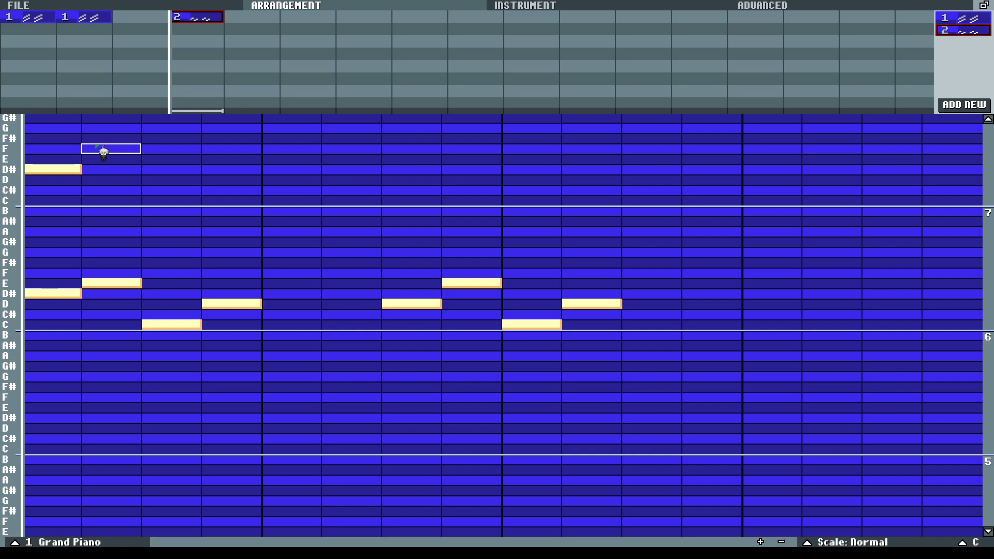
{"action": "left_click", "coordinate": [172, 200]}
{"action": "left_click", "coordinate": [232, 190]}
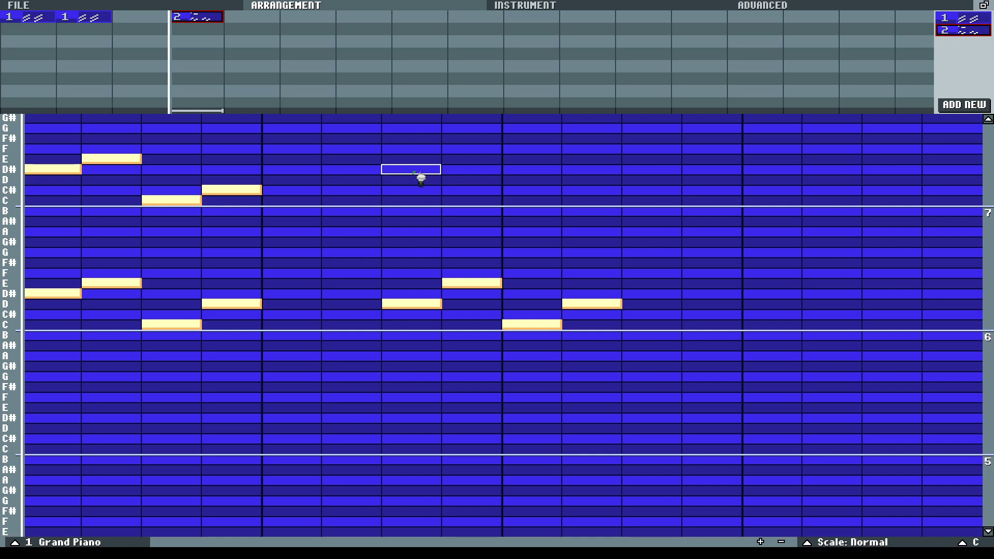
Enter the notes D#, E, C and C# above line 7 in columns 7 to 10 and play the pattern
{"action": "left_click", "coordinate": [411, 169]}
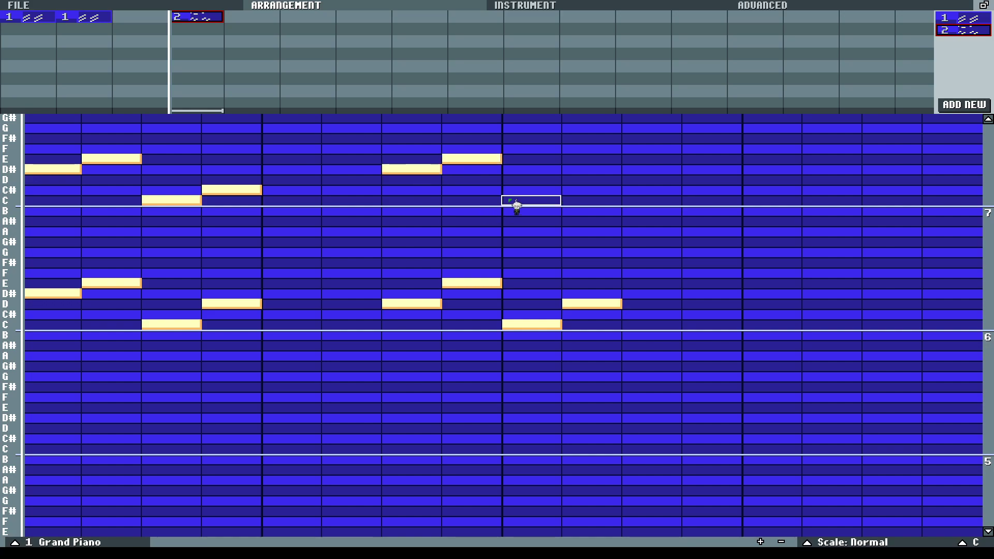
{"action": "left_click", "coordinate": [530, 200]}
{"action": "left_click", "coordinate": [588, 180]}
{"action": "right_click", "coordinate": [588, 180]}
{"action": "left_click", "coordinate": [588, 189]}
{"action": "key", "text": "space"}
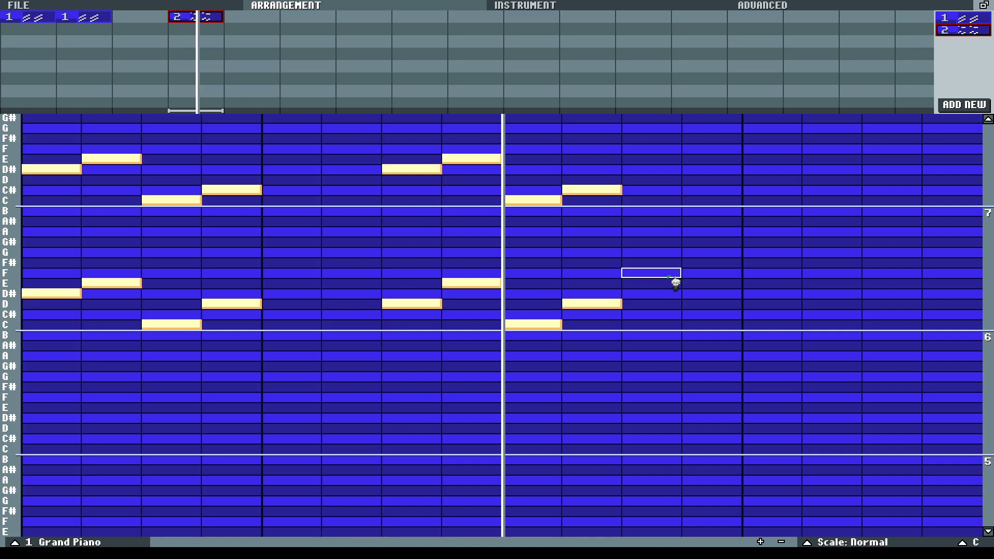
Change the upper notes in columns 4 and 10 to D, keep C in column 9, and play the pattern
{"action": "right_click", "coordinate": [548, 201]}
{"action": "right_click", "coordinate": [590, 191]}
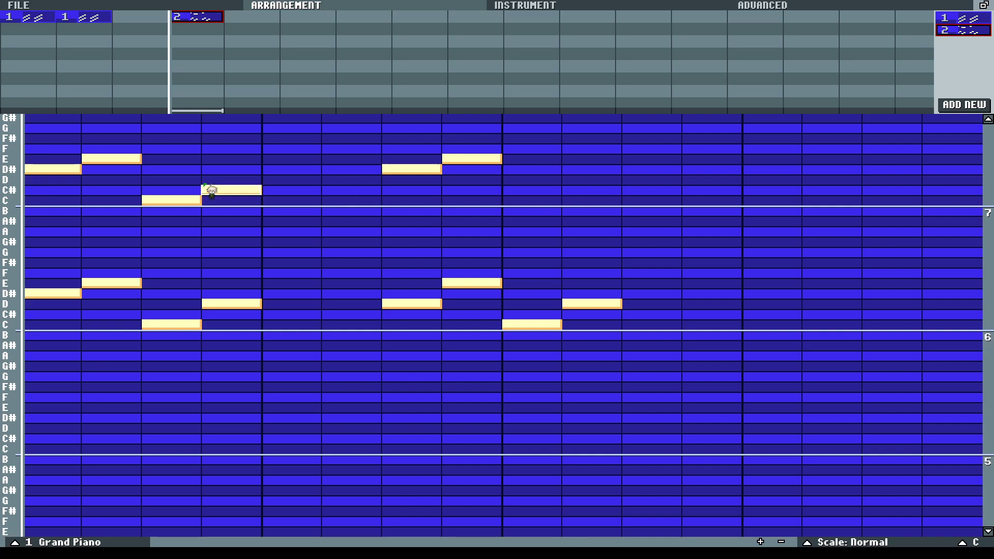
{"action": "right_click", "coordinate": [220, 192]}
{"action": "left_click", "coordinate": [221, 180]}
{"action": "left_click", "coordinate": [544, 200]}
{"action": "left_click", "coordinate": [591, 179]}
{"action": "key", "text": "space"}
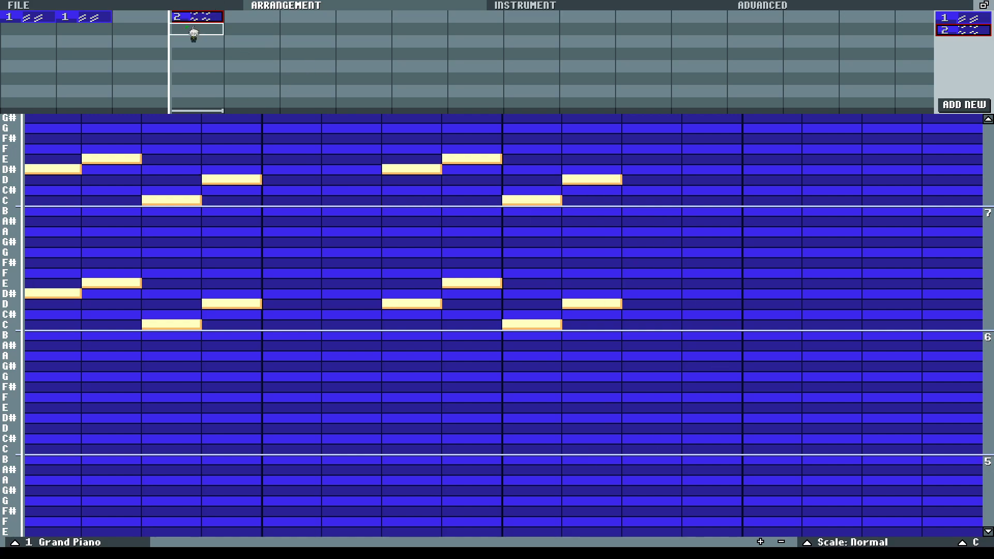
Add pattern 2 to the third arrangement column, then loop columns 1 to 4 and play them back
{"action": "left_click_drag", "start_coordinate": [199, 26], "coordinate": [162, 26]}
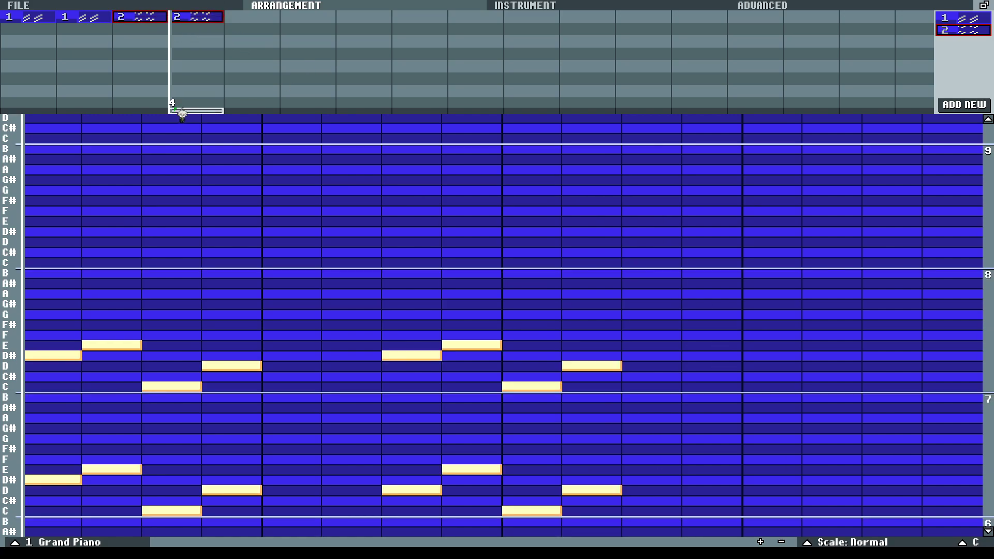
{"action": "left_click_drag", "start_coordinate": [24, 116], "coordinate": [194, 115]}
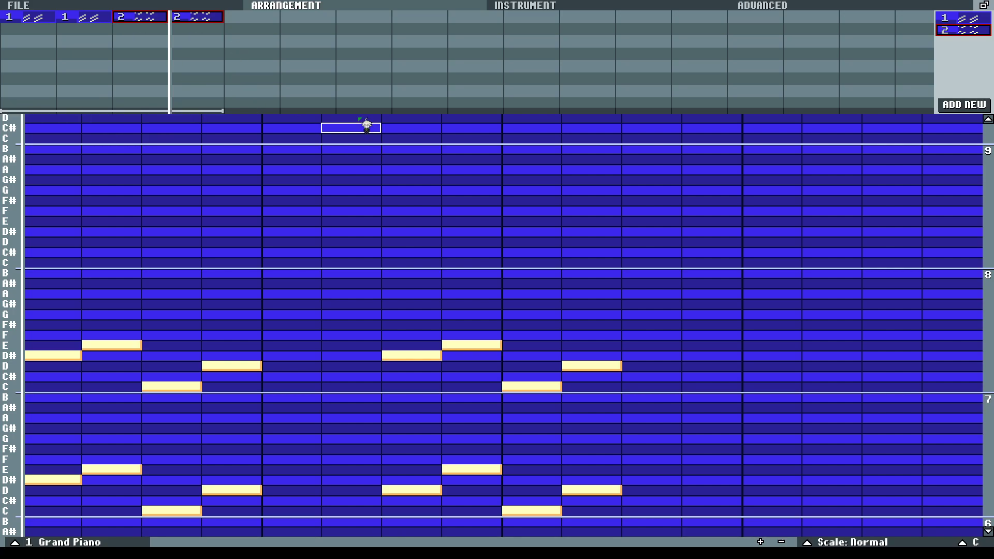
{"action": "key", "text": "space"}
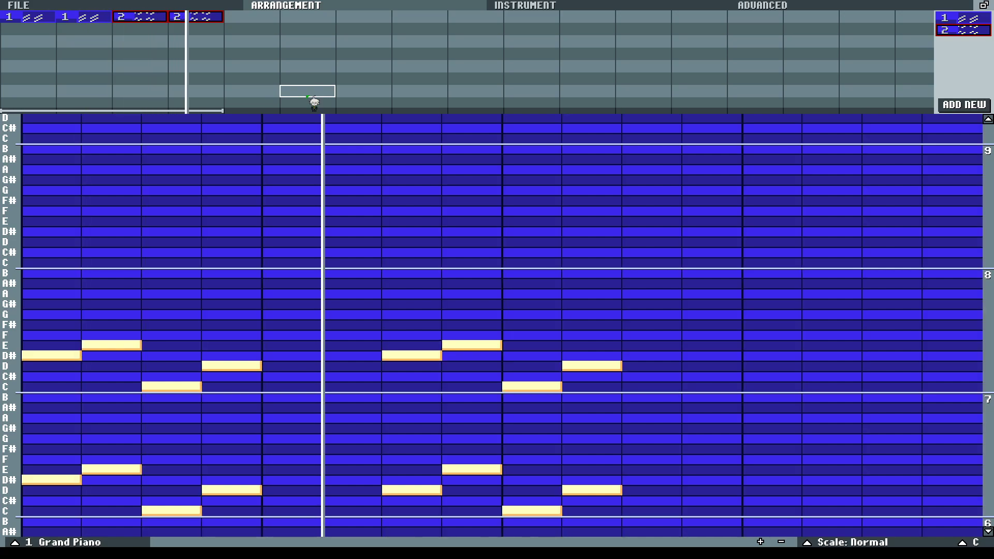
{"action": "key", "text": "space"}
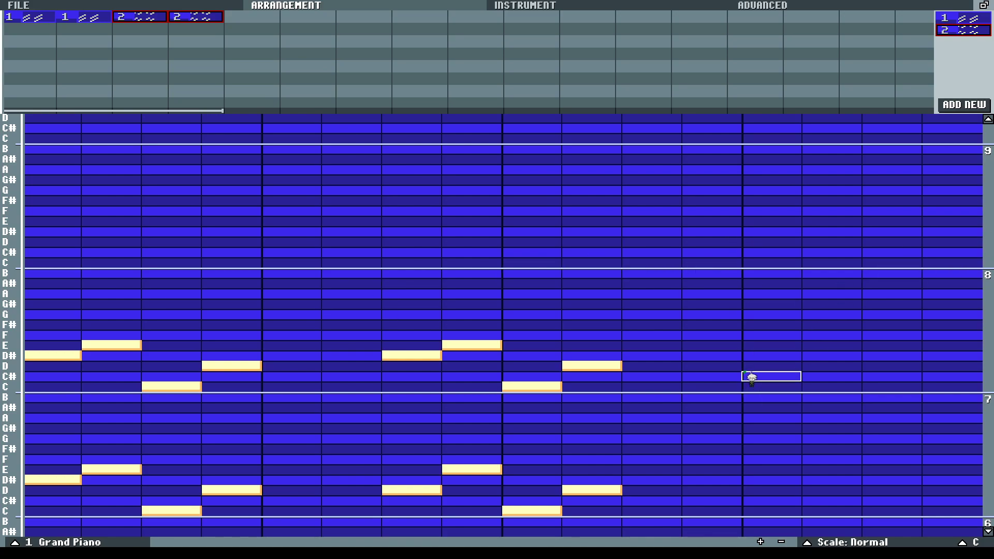
Examine the arrangement timeline beyond the placed patterns and return to its first column
{"action": "key", "text": "Right"}
{"action": "key", "text": "Right"}
{"action": "key", "text": "Right"}
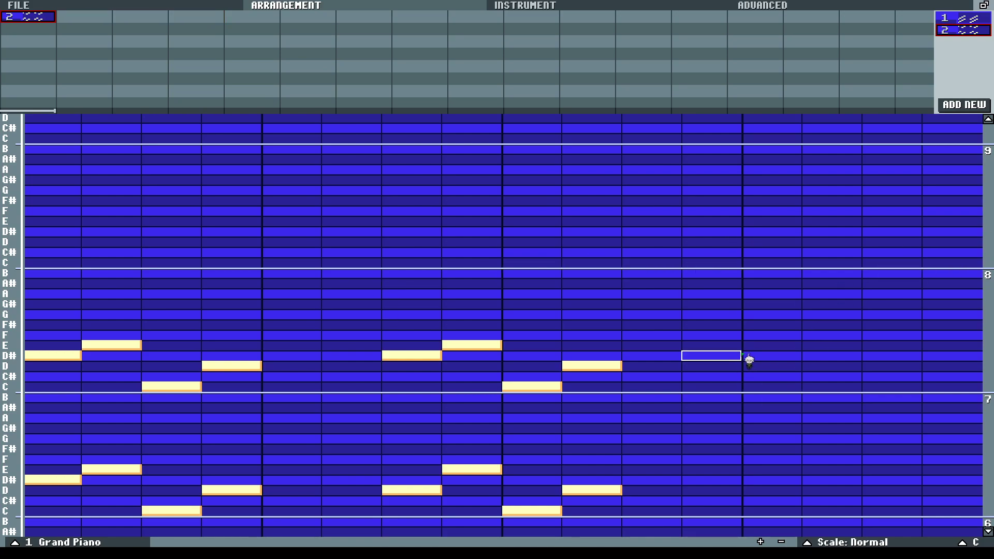
{"action": "key", "text": "Left"}
{"action": "key", "text": "Left"}
{"action": "key", "text": "Left"}
{"action": "key", "text": "Right"}
{"action": "key", "text": "Right"}
{"action": "key", "text": "Right"}
{"action": "key", "text": "Right"}
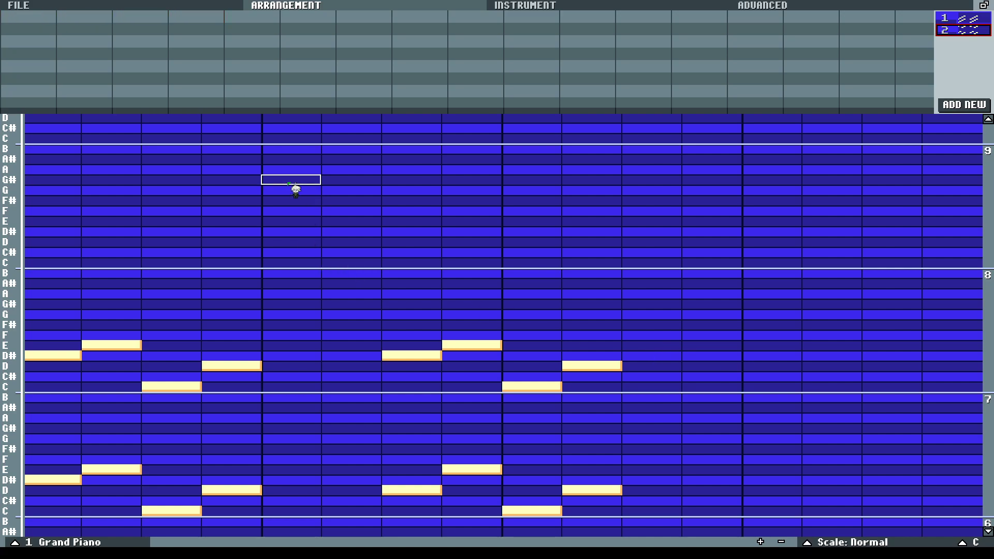
{"action": "key", "text": "Left"}
{"action": "key", "text": "Left"}
{"action": "key", "text": "Left"}
{"action": "key", "text": "Left"}
{"action": "key", "text": "Right"}
{"action": "key", "text": "Right"}
{"action": "key", "text": "Left"}
{"action": "key", "text": "Left"}
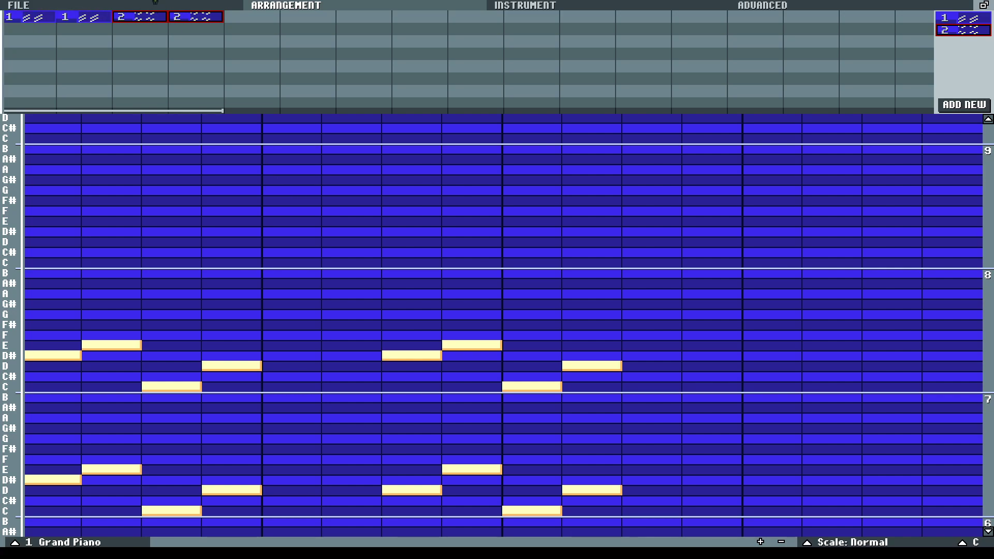
{"action": "key", "text": "Right"}
{"action": "key", "text": "Right"}
{"action": "key", "text": "Right"}
{"action": "key", "text": "Right"}
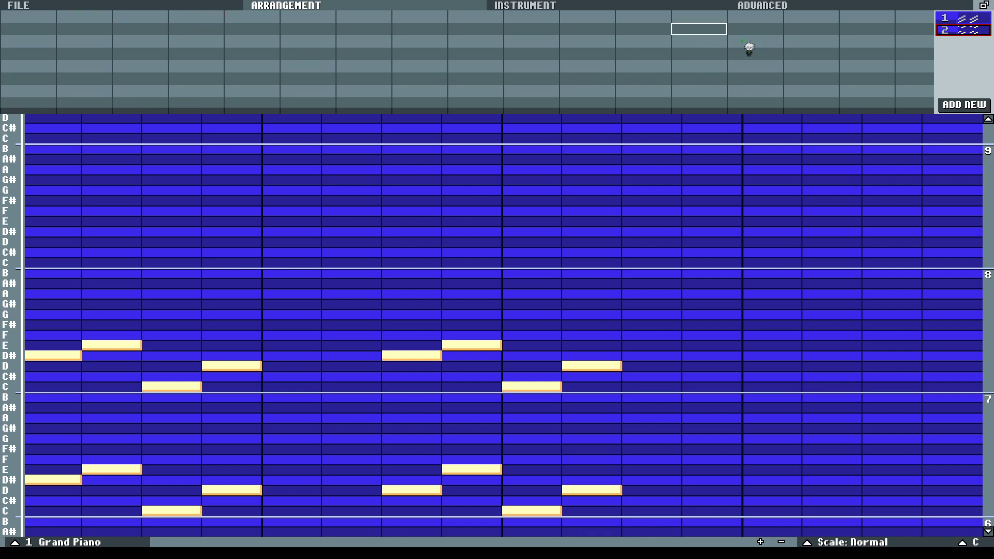
{"action": "key", "text": "Left"}
{"action": "key", "text": "Left"}
{"action": "key", "text": "Left"}
{"action": "key", "text": "Left"}
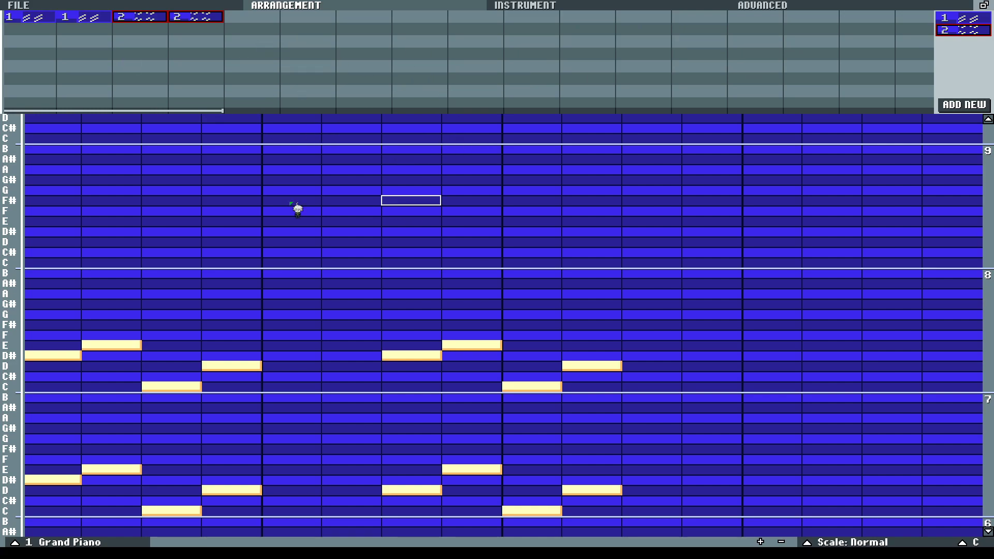
Compare the notes of pattern 1 with those of pattern 2
{"action": "left_click", "coordinate": [65, 13]}
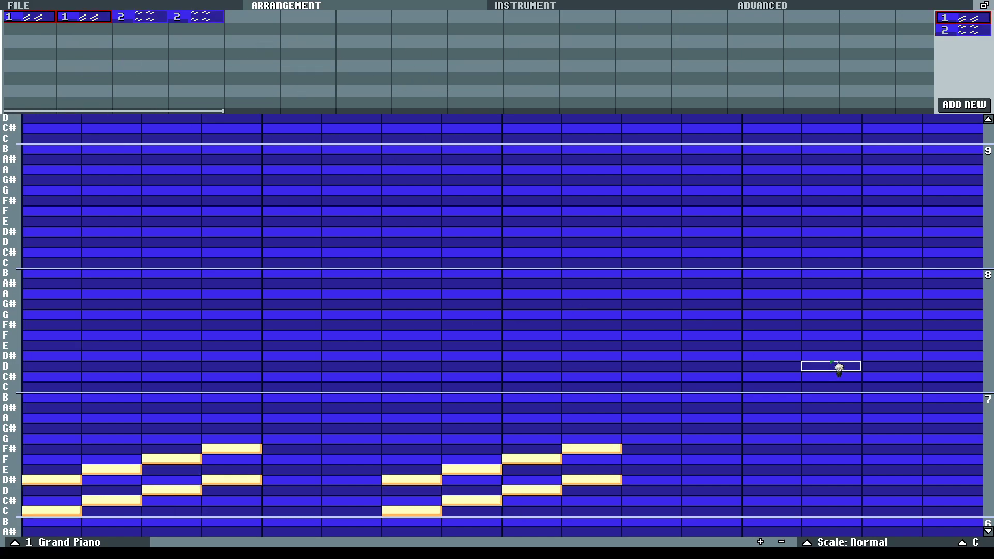
{"action": "scroll", "coordinate": [801, 377], "scroll_direction": "down", "scroll_amount": 5}
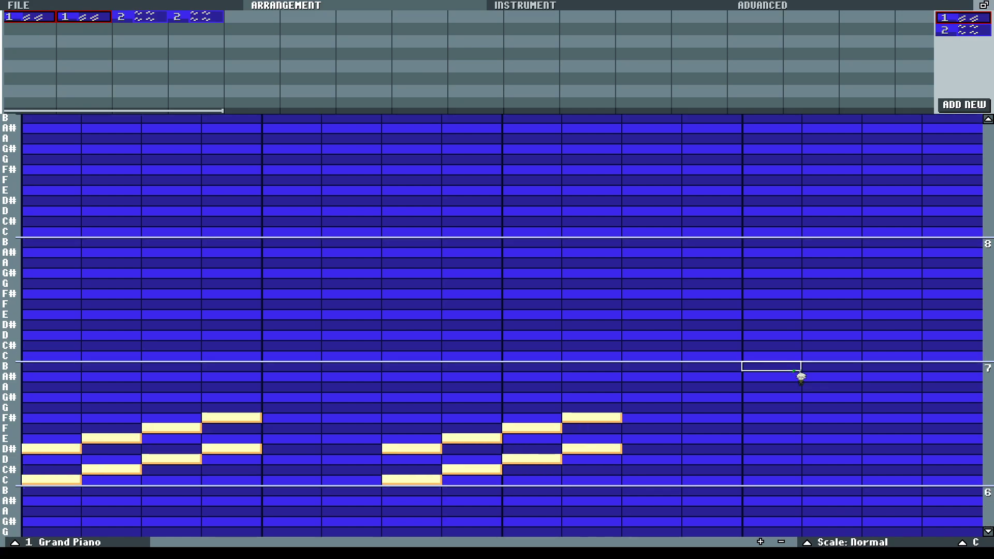
{"action": "scroll", "coordinate": [801, 377], "scroll_direction": "down", "scroll_amount": 2}
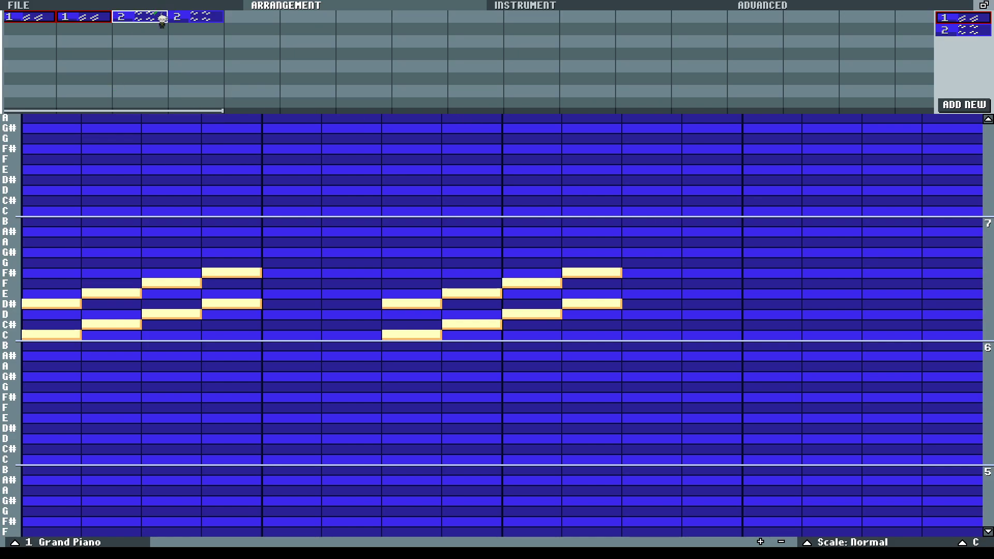
{"action": "left_click", "coordinate": [162, 20]}
{"action": "scroll", "coordinate": [592, 194], "scroll_direction": "down", "scroll_amount": 5}
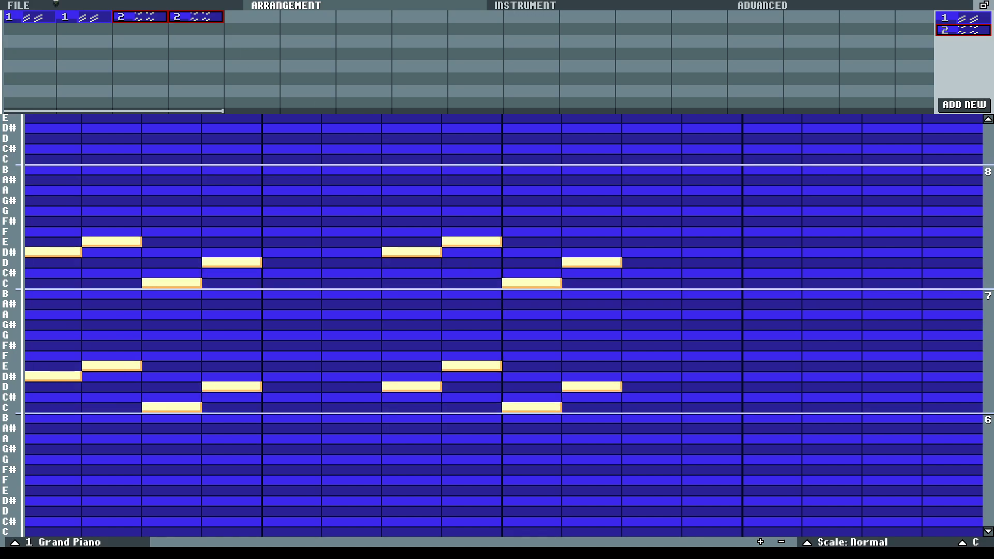
{"action": "left_click", "coordinate": [36, 19]}
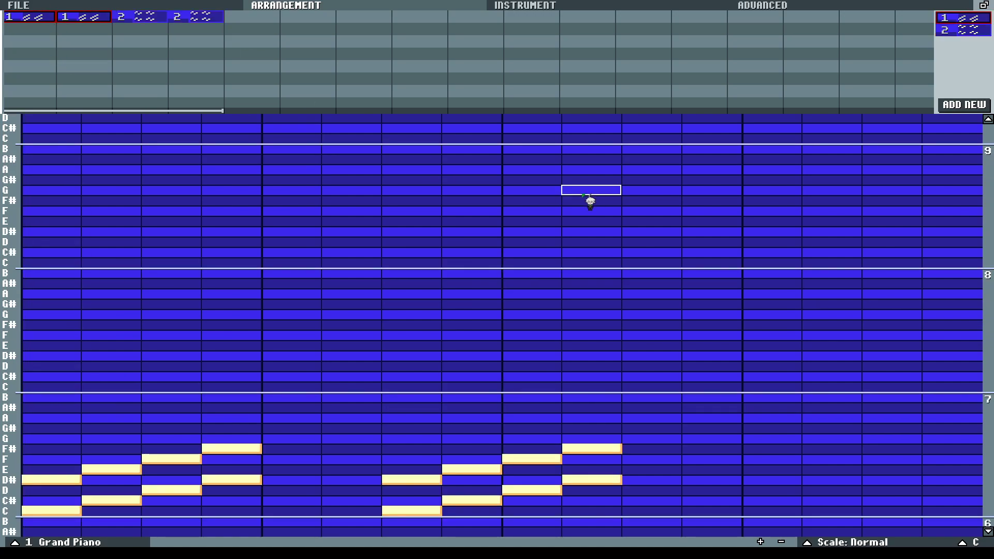
{"action": "scroll", "coordinate": [590, 201], "scroll_direction": "up", "scroll_amount": 3}
{"action": "scroll", "coordinate": [590, 201], "scroll_direction": "down", "scroll_amount": 4}
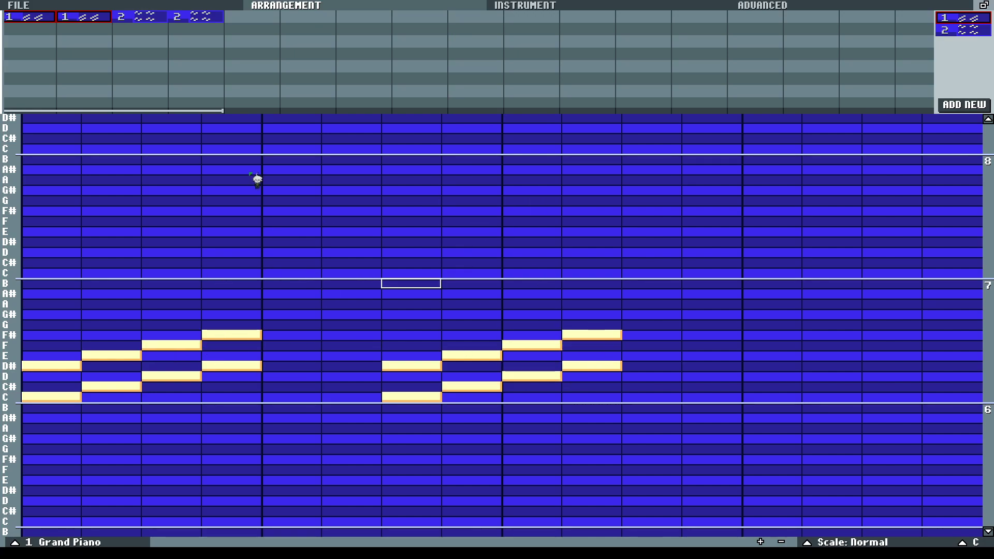
{"action": "left_click", "coordinate": [150, 20]}
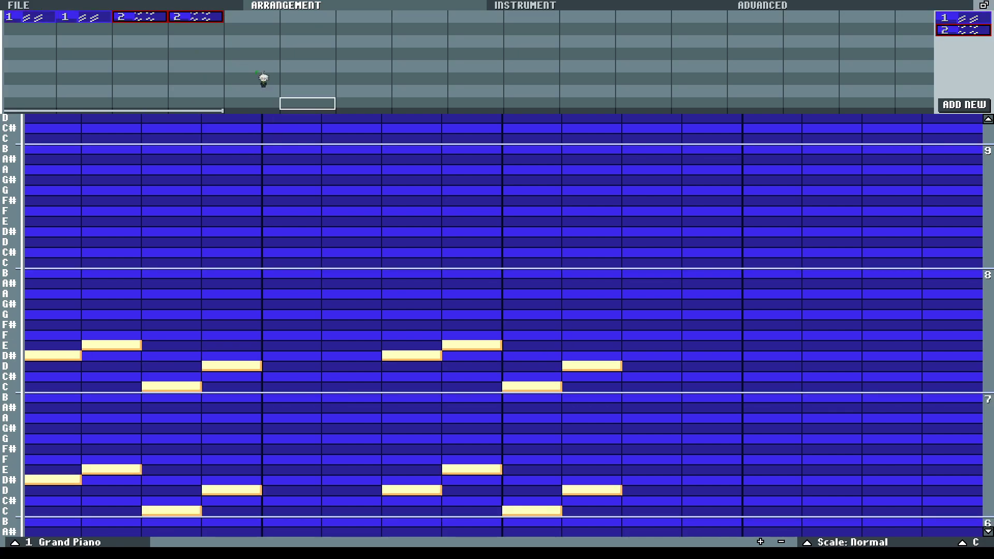
Move the loop to the fifth arrangement column, and create and open an empty pattern 3
{"action": "left_click", "coordinate": [259, 110]}
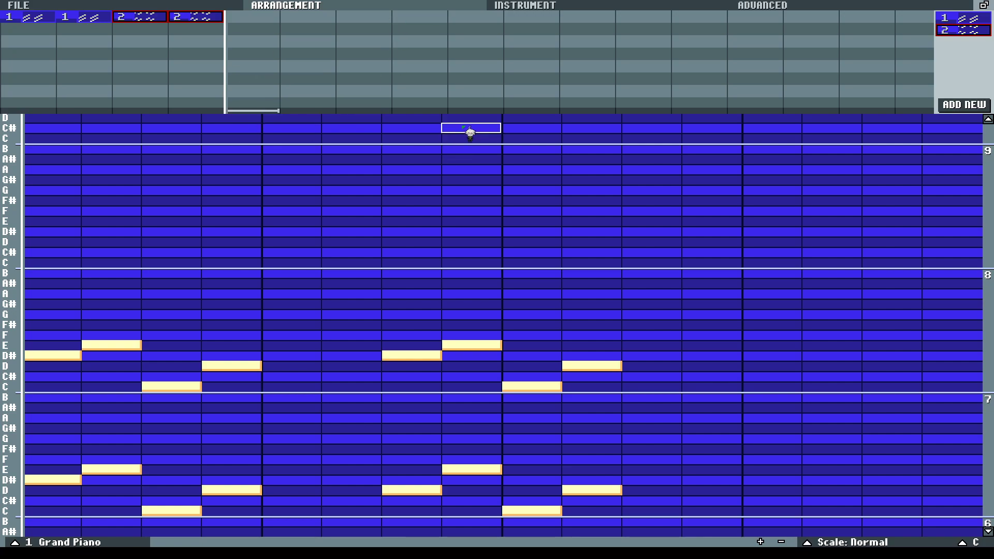
{"action": "left_click", "coordinate": [971, 105]}
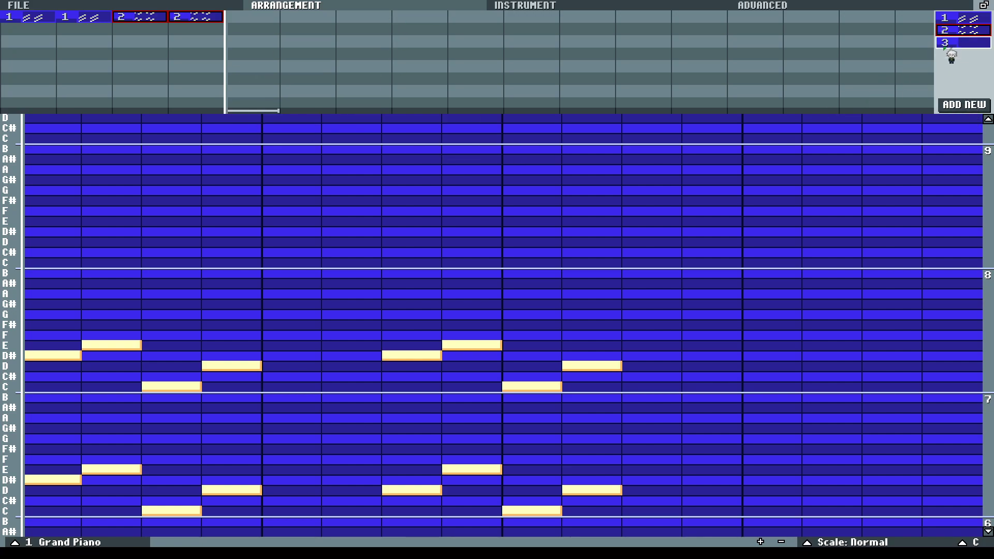
{"action": "left_click", "coordinate": [961, 43]}
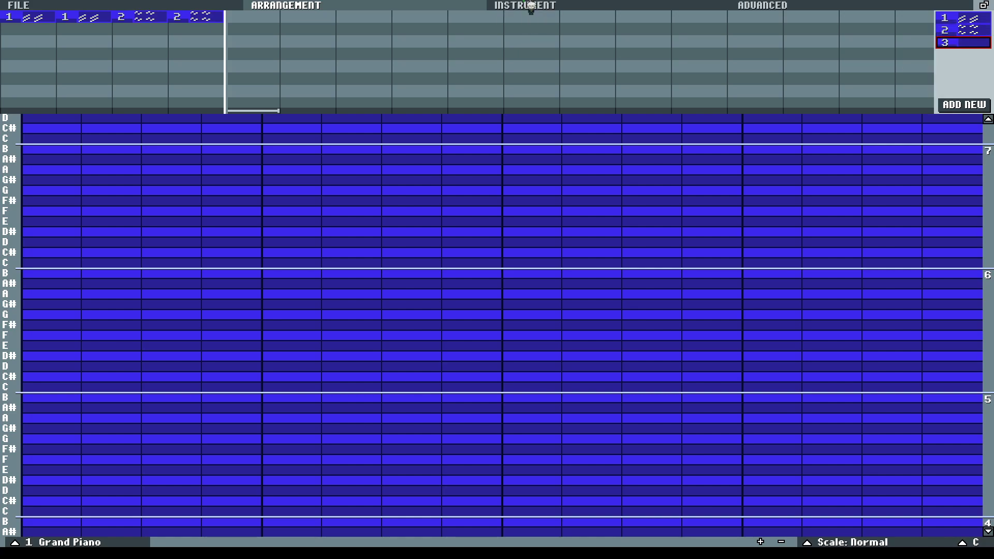
Add a second instrument to the song and place pattern 3 in the fifth arrangement column
{"action": "left_click", "coordinate": [529, 8]}
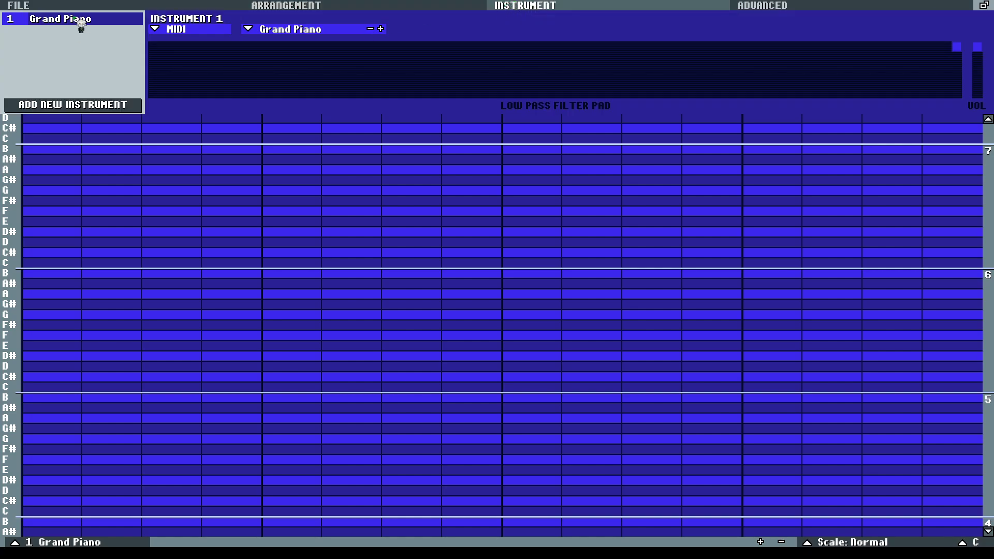
{"action": "left_click", "coordinate": [80, 106]}
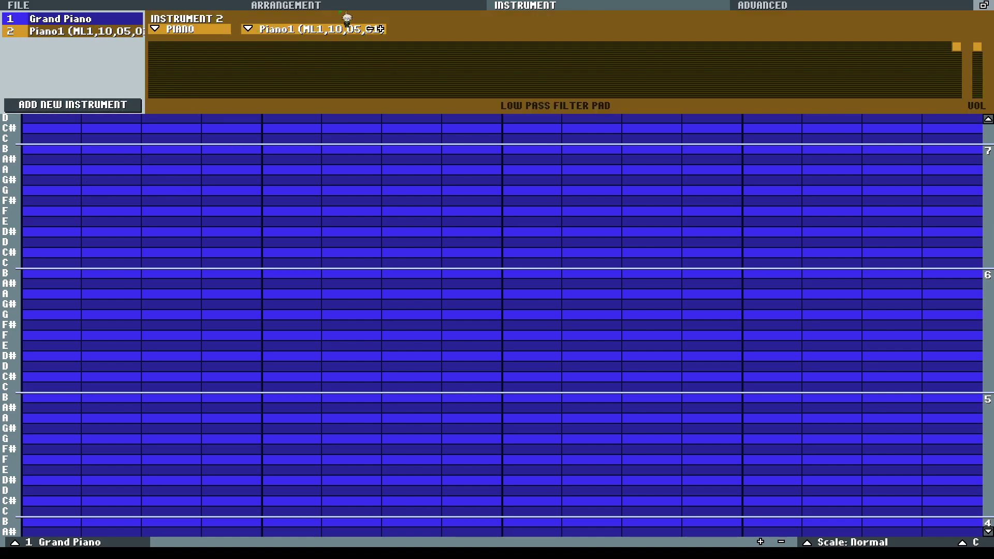
{"action": "left_click", "coordinate": [337, 8]}
{"action": "left_click_drag", "start_coordinate": [953, 42], "coordinate": [252, 16]}
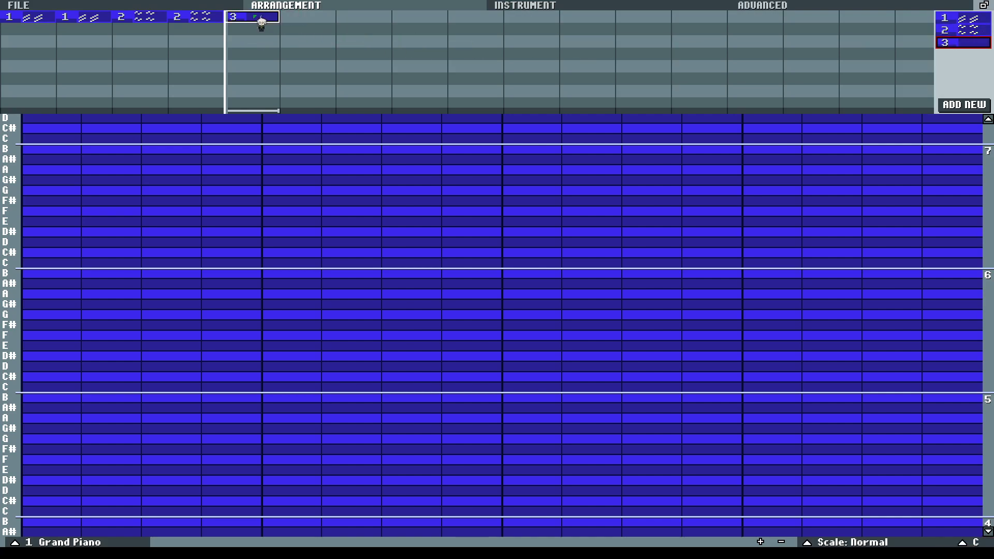
Assign instrument 2, the Piano1 sound, to pattern 3 and view the result in the arrangement
{"action": "left_click", "coordinate": [559, 6]}
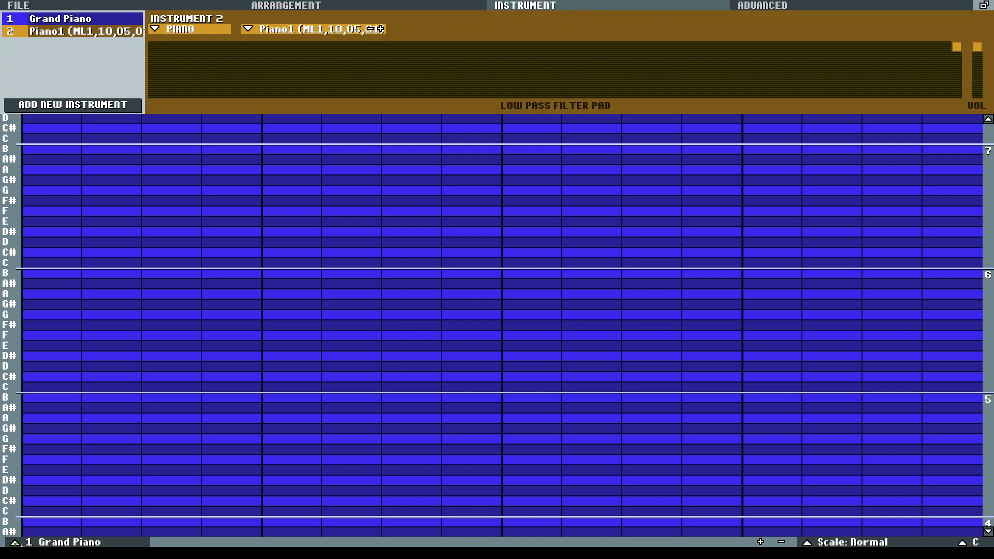
{"action": "left_click", "coordinate": [22, 543]}
{"action": "left_click", "coordinate": [51, 532]}
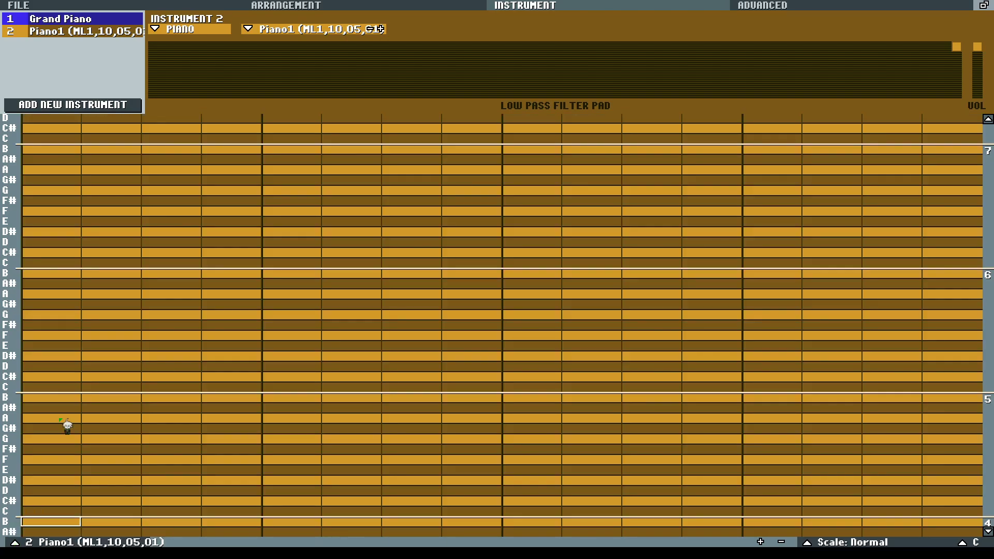
{"action": "left_click", "coordinate": [287, 5]}
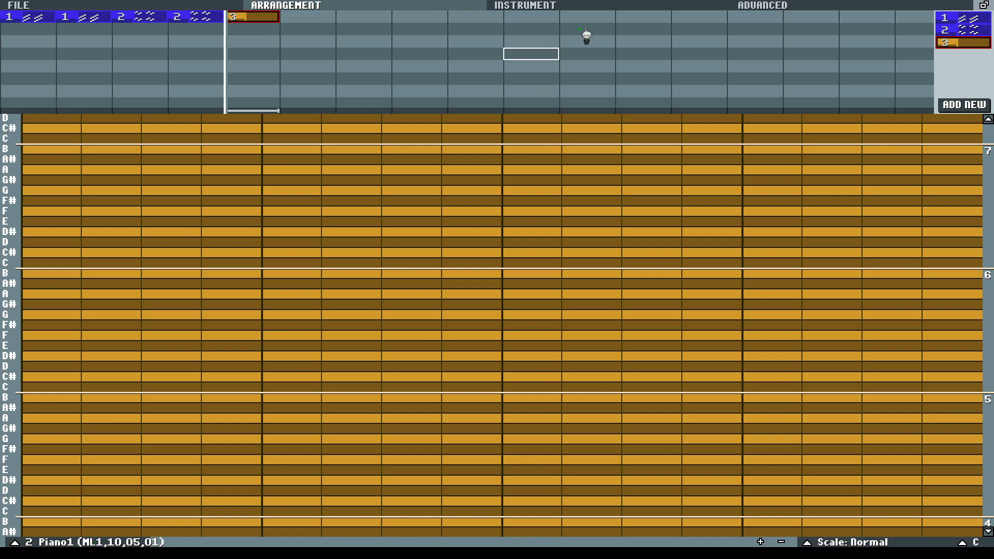
{"action": "left_click", "coordinate": [585, 6]}
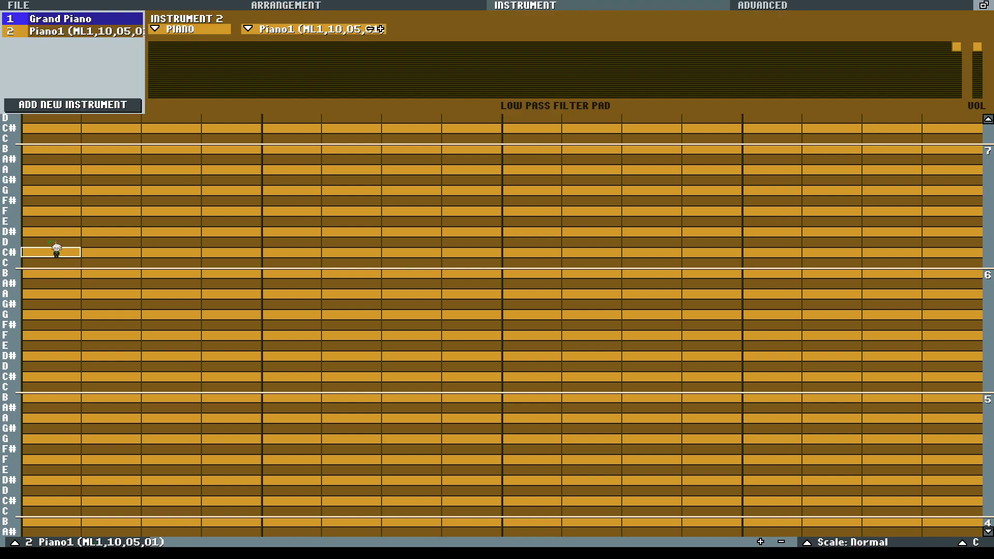
Try short F# and F notes in octave 7 at the first grid step of pattern 3
{"action": "left_click", "coordinate": [58, 200]}
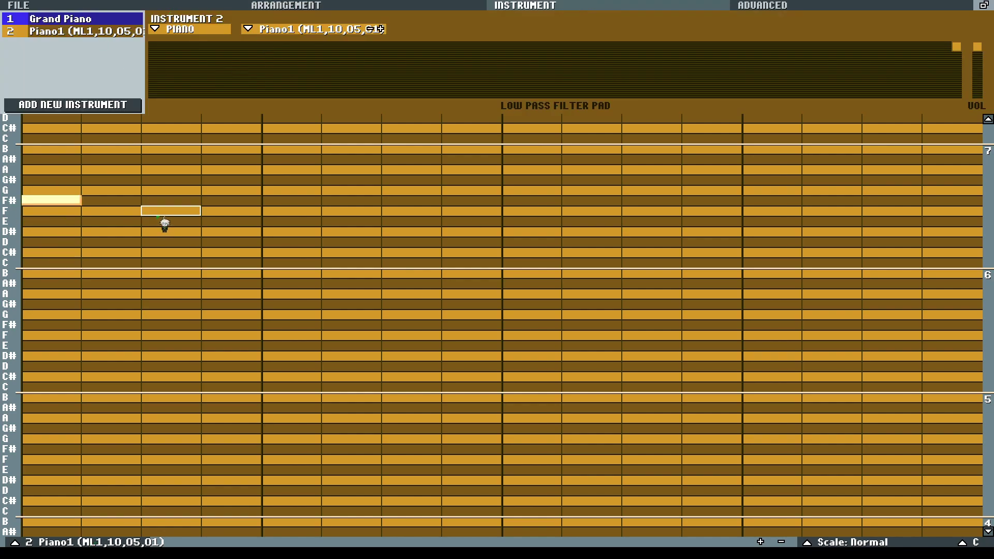
{"action": "left_click", "coordinate": [61, 200]}
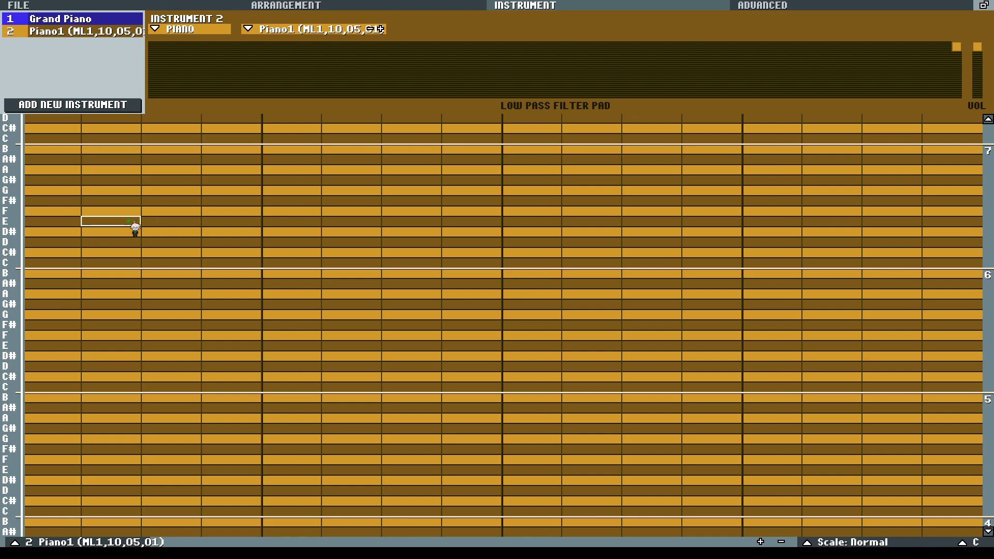
{"action": "left_click", "coordinate": [52, 212]}
{"action": "left_click", "coordinate": [315, 10]}
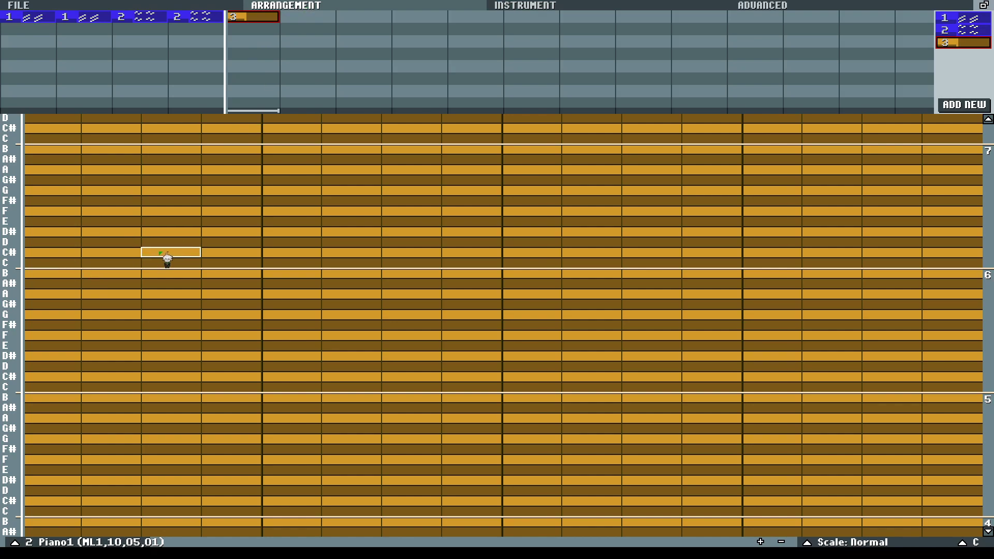
{"action": "left_click", "coordinate": [597, 10]}
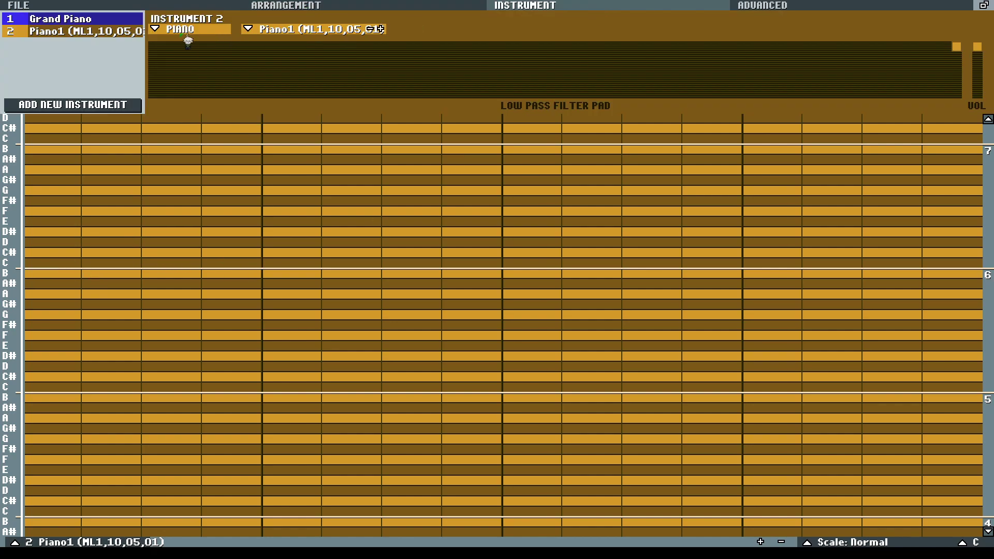
Try instrument 2 as MIDI and then as the Simple Drumkit, auditioning crash cymbal, closed hi-hat and open hi-hat at the first grid step
{"action": "left_click", "coordinate": [183, 30]}
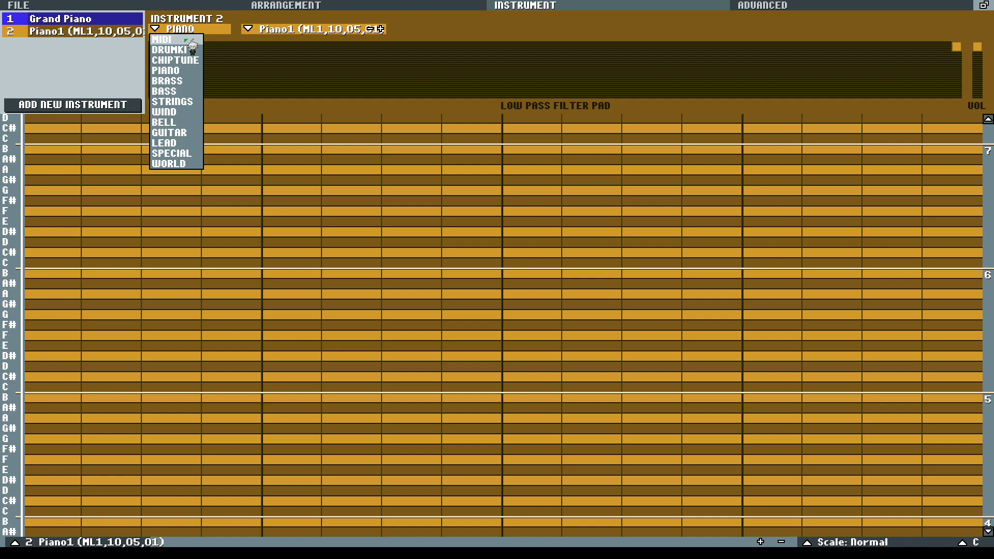
{"action": "left_click", "coordinate": [185, 40]}
{"action": "left_click", "coordinate": [175, 29]}
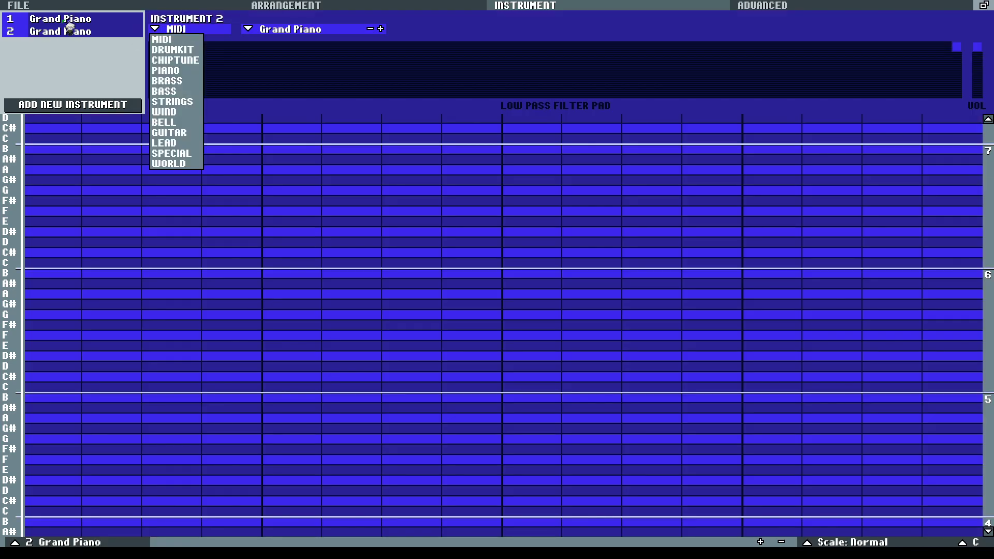
{"action": "left_click", "coordinate": [184, 50]}
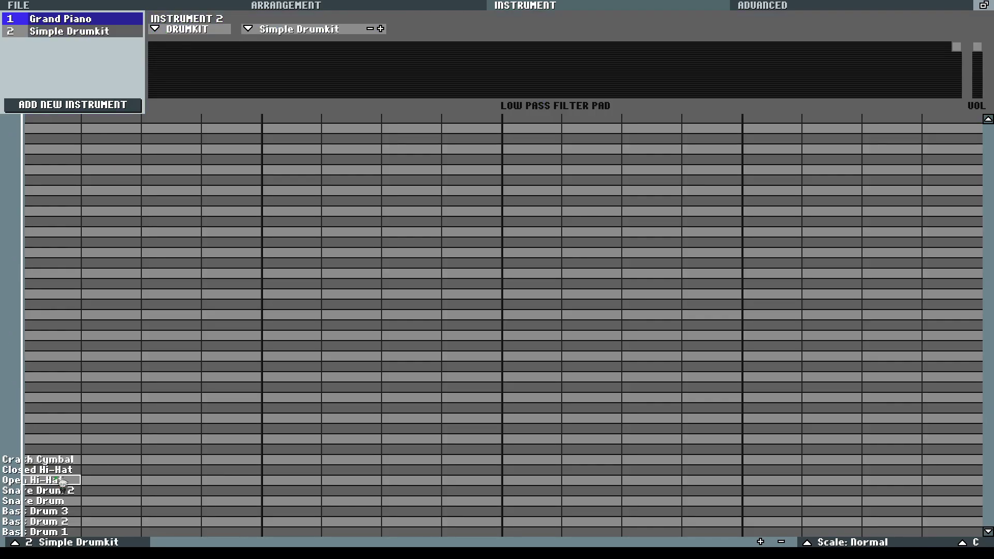
{"action": "left_click", "coordinate": [75, 460]}
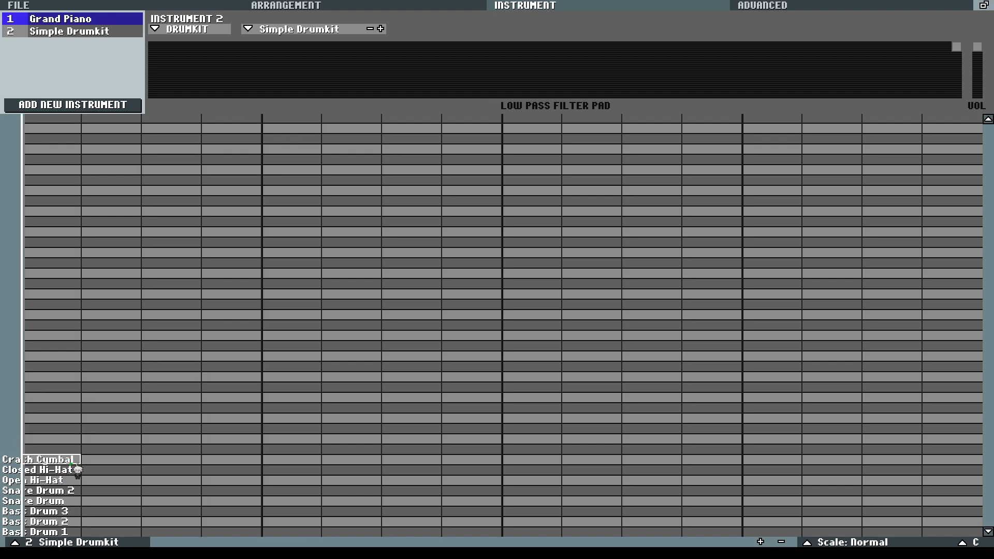
{"action": "left_click", "coordinate": [67, 472]}
{"action": "left_click", "coordinate": [63, 481]}
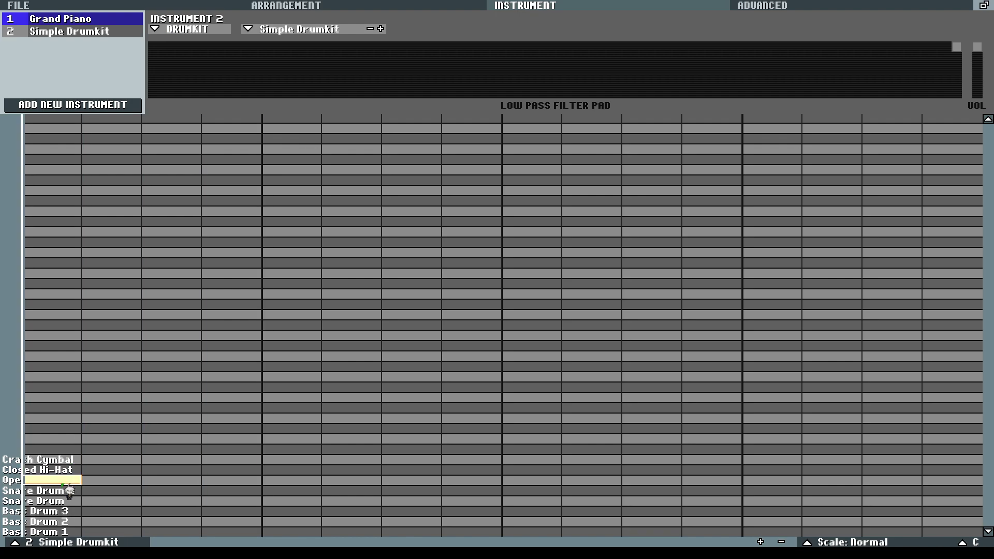
Try the chiptune Square Wave on instrument 2 with a G note at the first grid step, and switch to the strings category
{"action": "left_click", "coordinate": [207, 38]}
{"action": "left_click", "coordinate": [193, 61]}
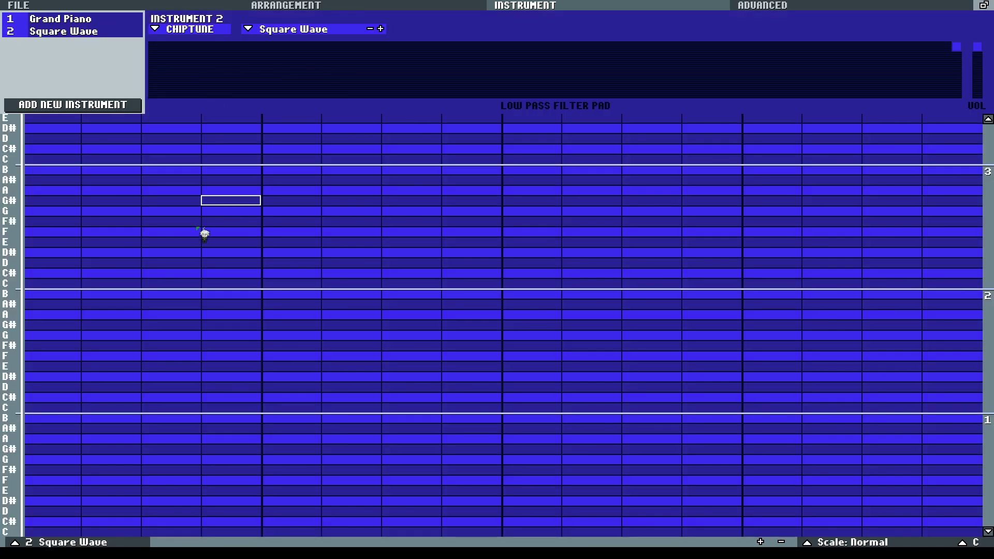
{"action": "left_click", "coordinate": [64, 212]}
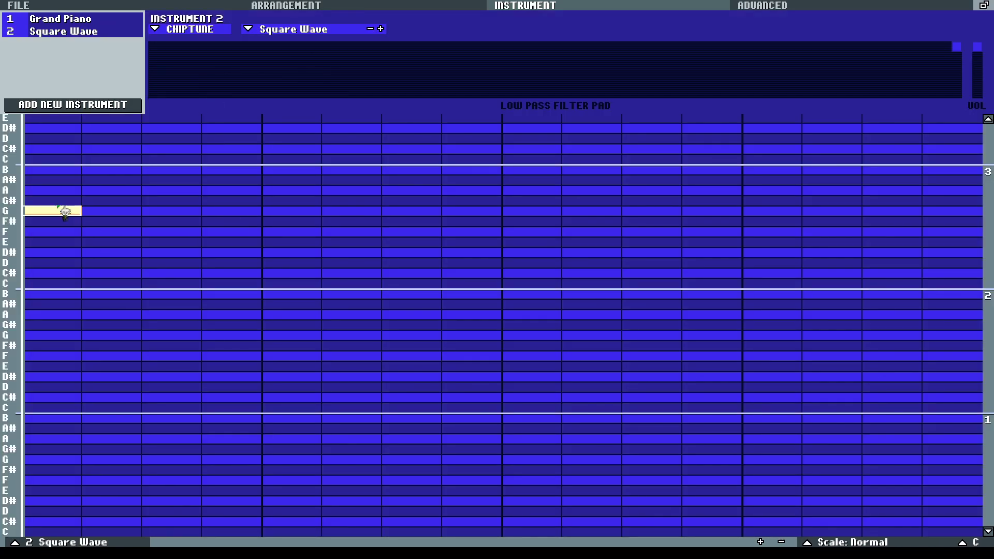
{"action": "left_click", "coordinate": [210, 33]}
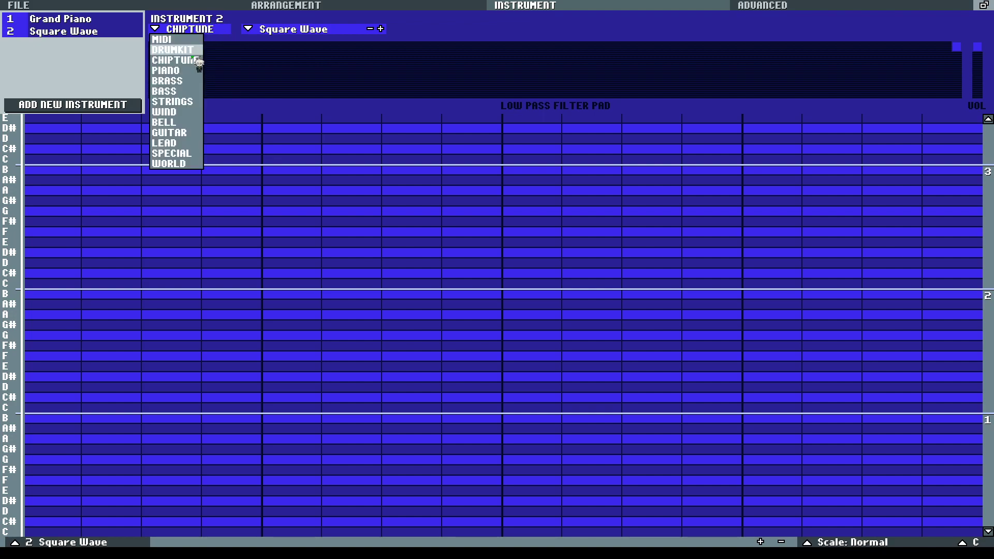
{"action": "left_click", "coordinate": [192, 110]}
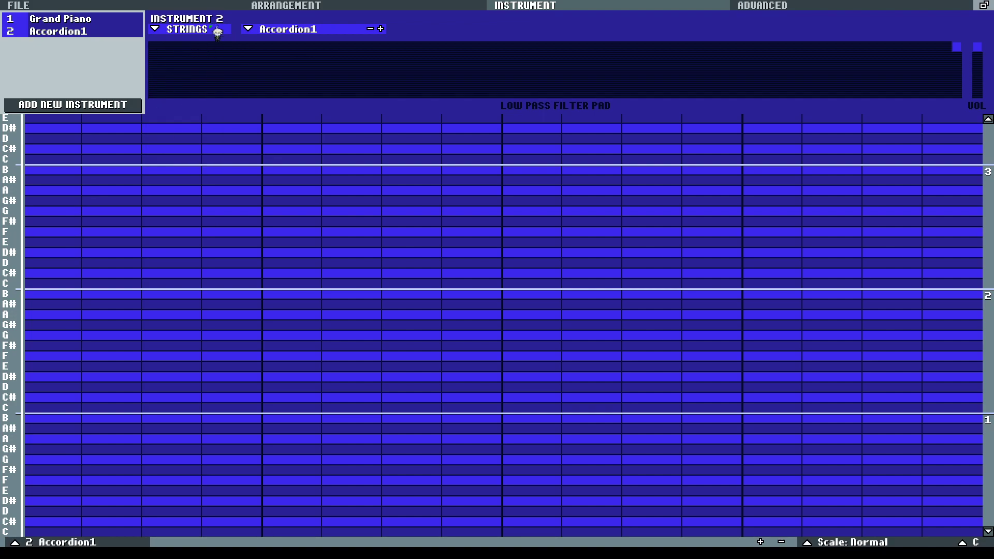
Set instrument 2 to the piano category and choose the Piano1 (ML1,10,0 sound
{"action": "left_click", "coordinate": [194, 31]}
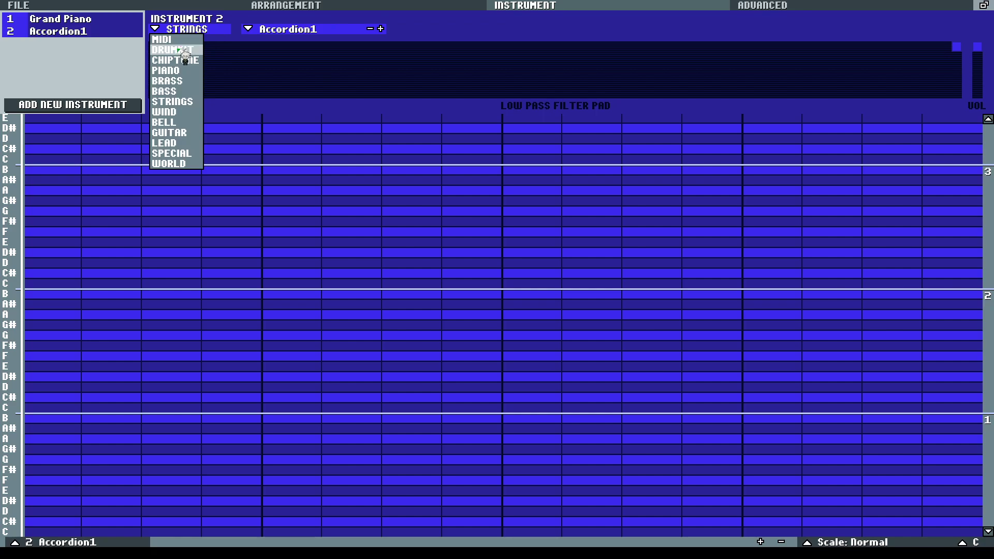
{"action": "left_click", "coordinate": [173, 70]}
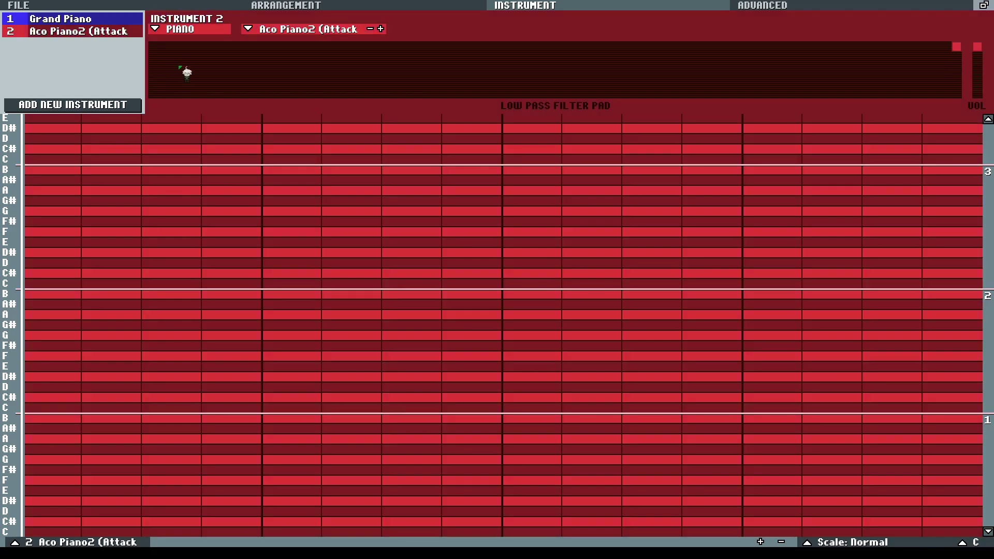
{"action": "left_click", "coordinate": [268, 31]}
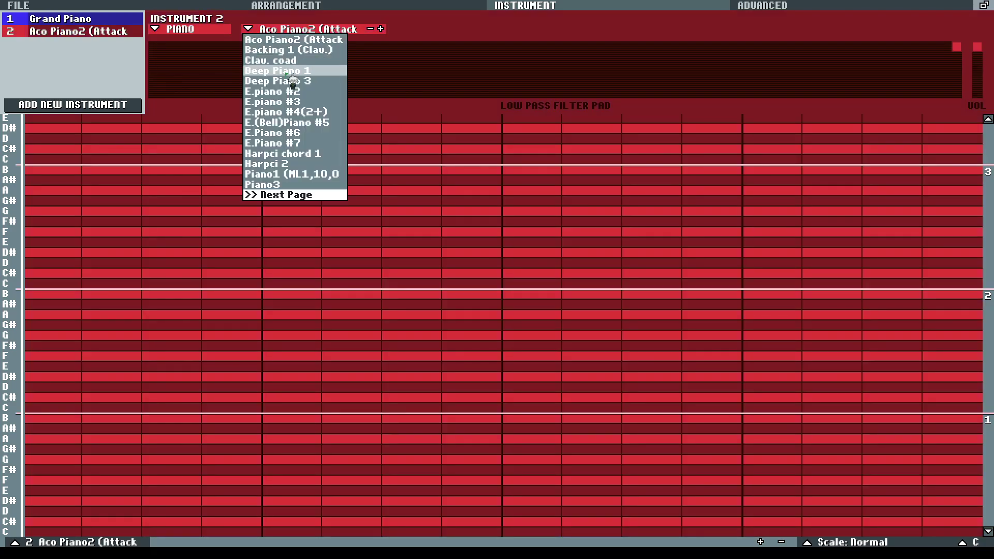
{"action": "left_click", "coordinate": [298, 176]}
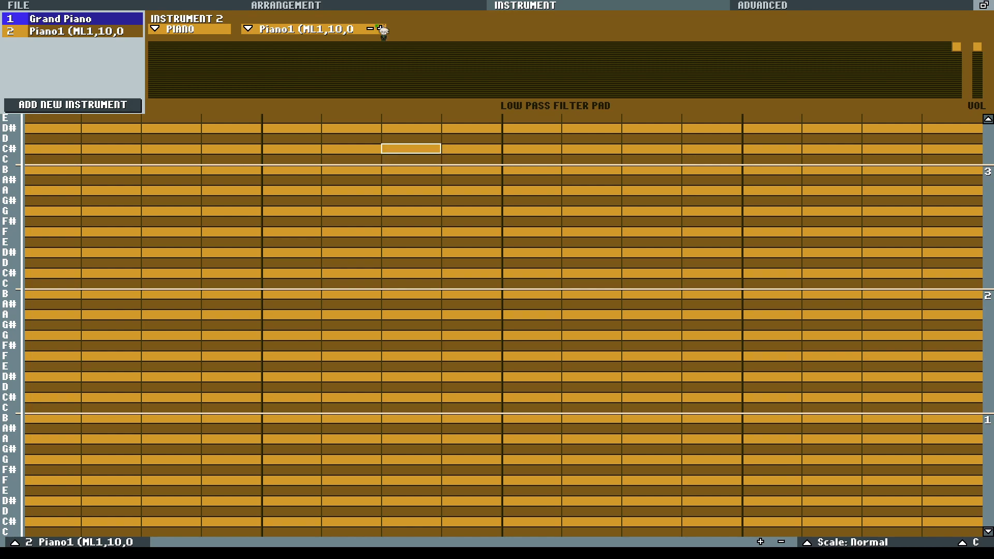
Try a low D note four grid steps long at the start of pattern 3, play it back and remove it
{"action": "left_click", "coordinate": [369, 7]}
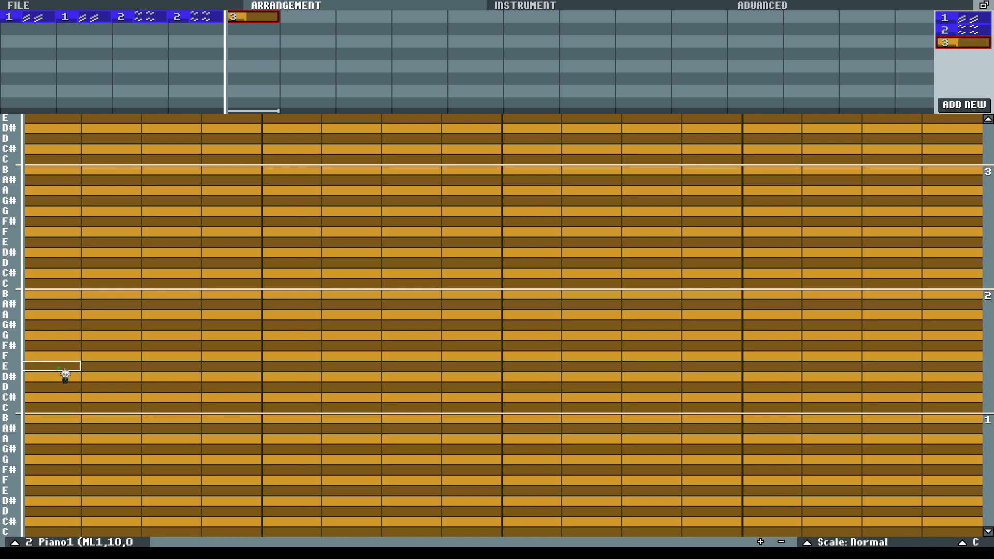
{"action": "left_click", "coordinate": [56, 388]}
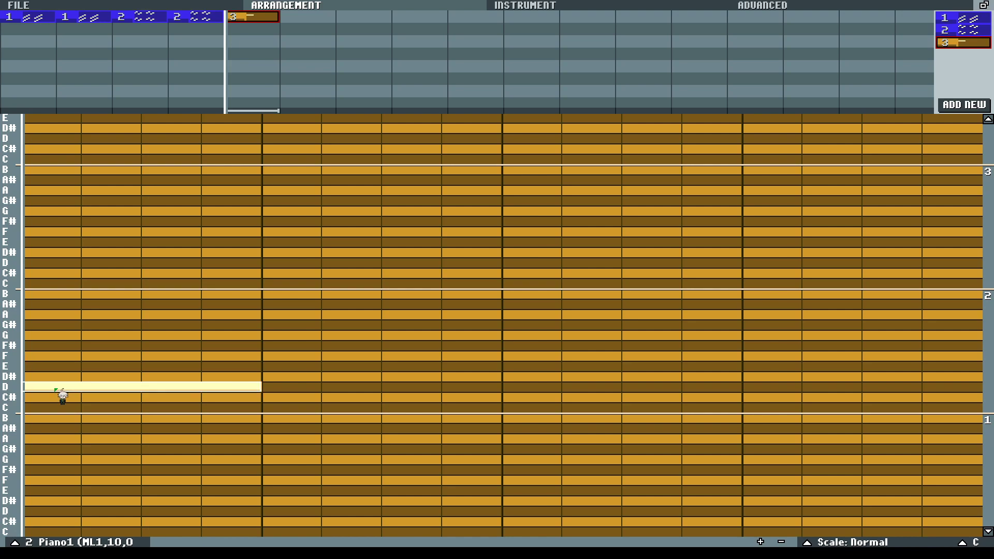
{"action": "right_click", "coordinate": [60, 387]}
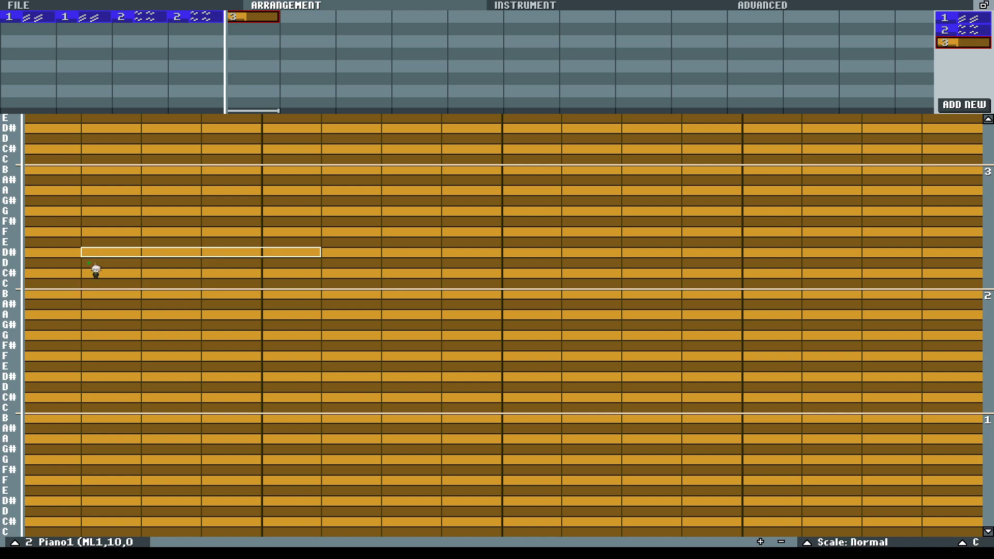
{"action": "left_click", "coordinate": [70, 387]}
{"action": "key", "text": "space"}
{"action": "key", "text": "space"}
{"action": "left_click", "coordinate": [71, 388]}
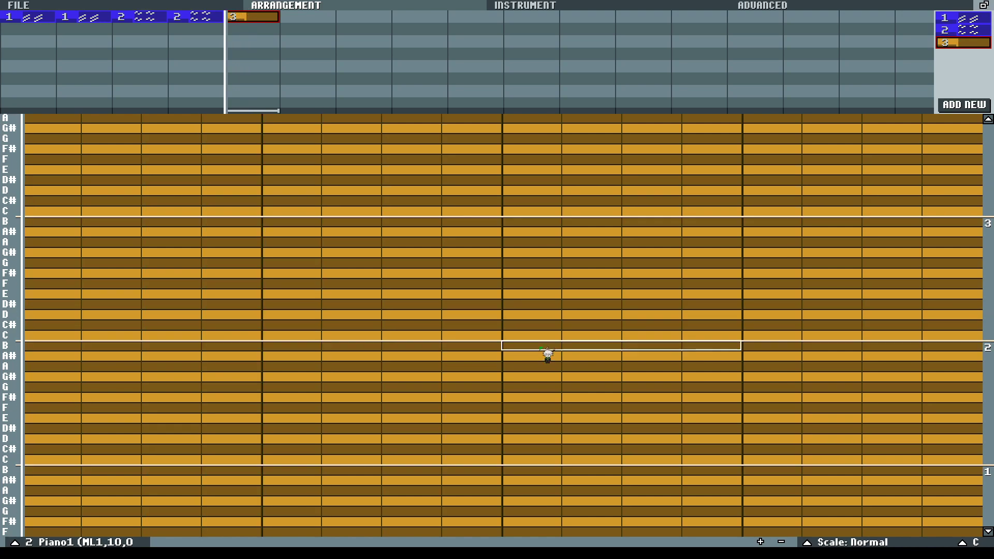
Place a four-step D# note in octave 5 at the start of pattern 3 and play it back
{"action": "scroll", "coordinate": [548, 357], "scroll_direction": "up", "scroll_amount": 3}
{"action": "scroll", "coordinate": [984, 415], "scroll_direction": "up", "scroll_amount": 3}
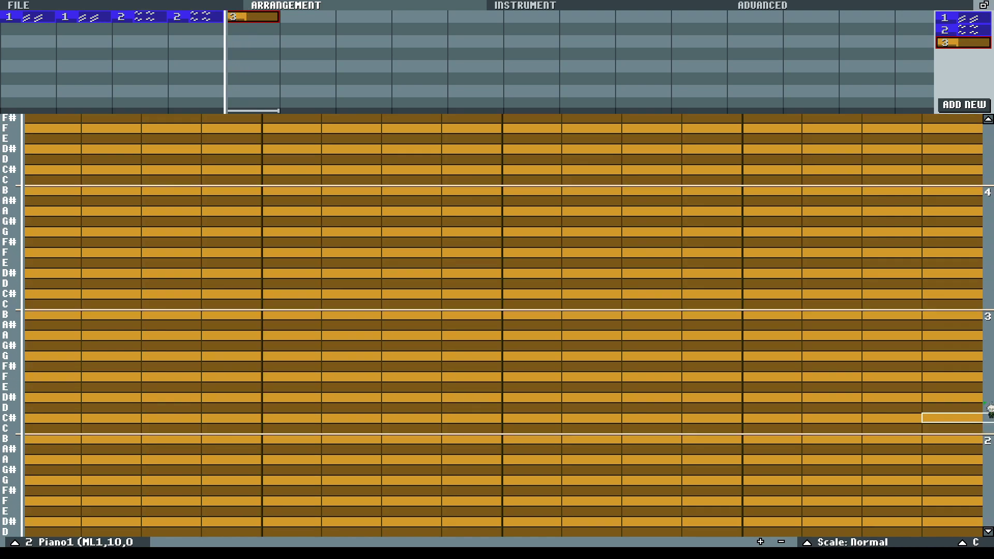
{"action": "scroll", "coordinate": [987, 271], "scroll_direction": "up", "scroll_amount": 3}
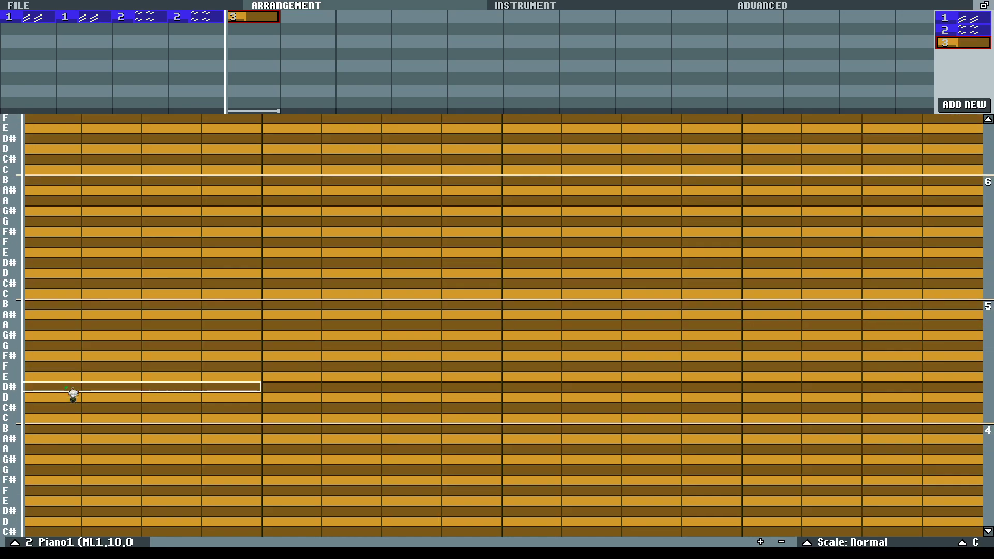
{"action": "left_click", "coordinate": [72, 391]}
{"action": "key", "text": "space"}
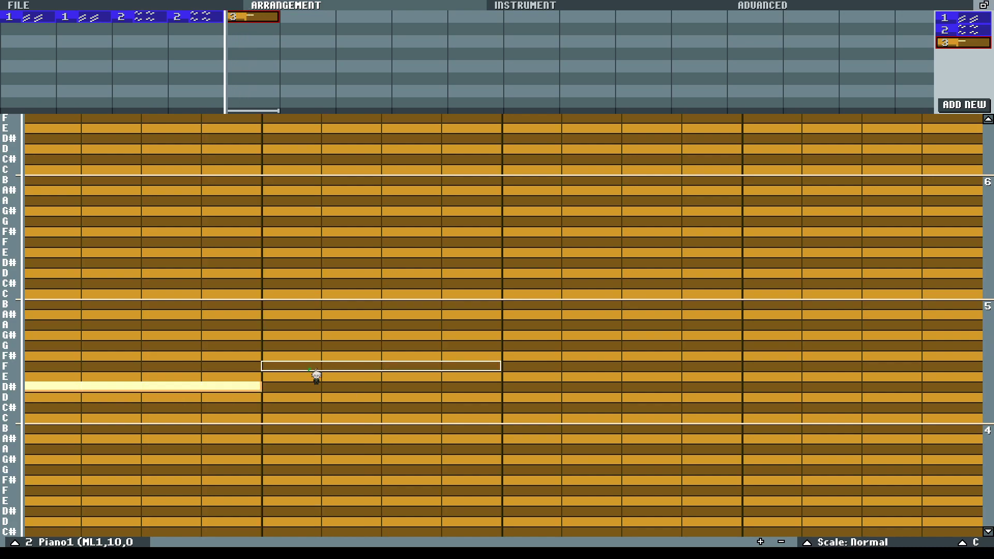
Try four-step F and F# notes in octave 5 from the fifth grid step, playing back and removing each in turn
{"action": "left_click", "coordinate": [300, 368]}
{"action": "key", "text": "space"}
{"action": "key", "text": "space"}
{"action": "right_click", "coordinate": [316, 367]}
{"action": "left_click", "coordinate": [299, 356]}
{"action": "key", "text": "space"}
{"action": "key", "text": "space"}
{"action": "right_click", "coordinate": [303, 356]}
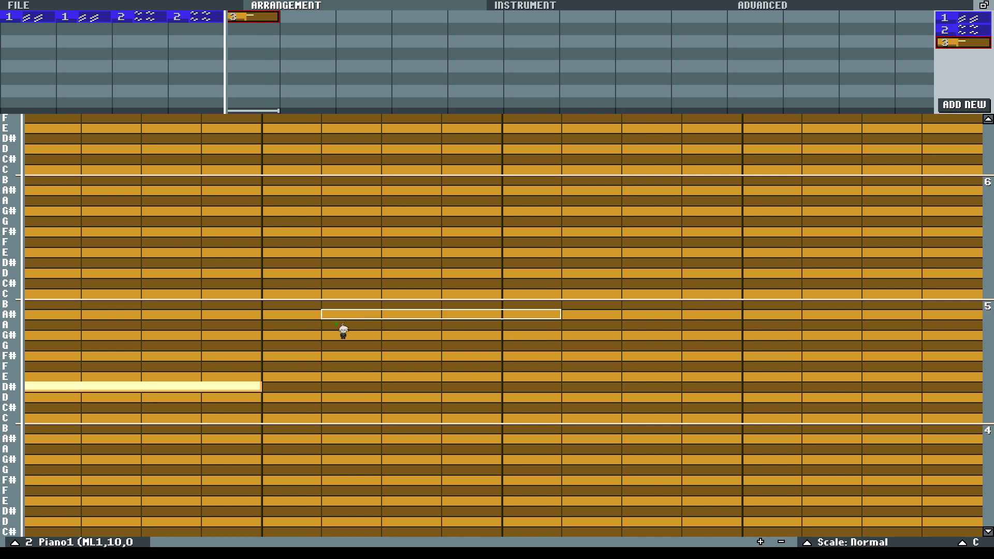
Try four-step A and A# notes in octave 5 from the fifth grid step, one after the other, with playback
{"action": "left_click", "coordinate": [296, 325]}
{"action": "key", "text": "space"}
{"action": "key", "text": "space"}
{"action": "right_click", "coordinate": [309, 325]}
{"action": "left_click", "coordinate": [308, 314]}
{"action": "key", "text": "space"}
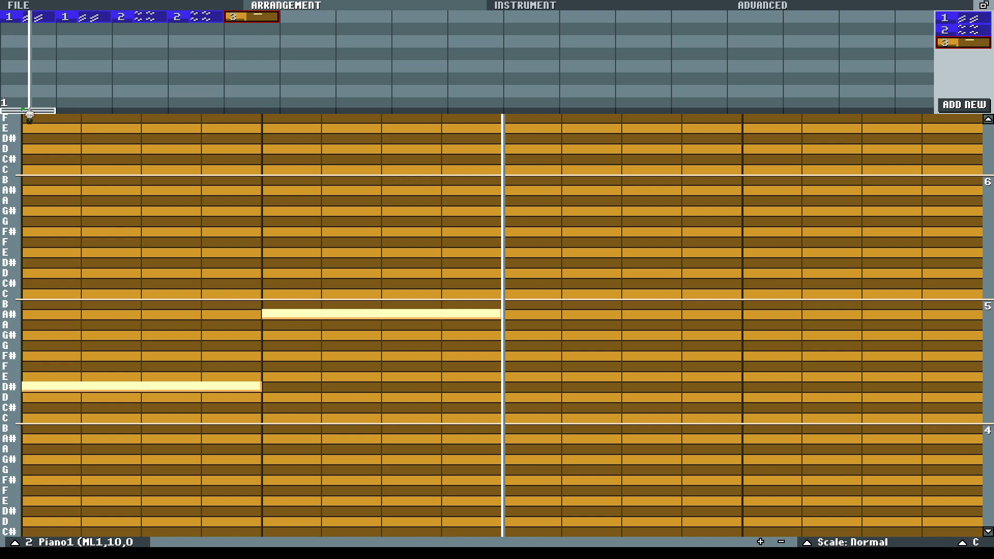
Remove the A# note from pattern 3 and move the loop to the third arrangement column
{"action": "left_click", "coordinate": [251, 20]}
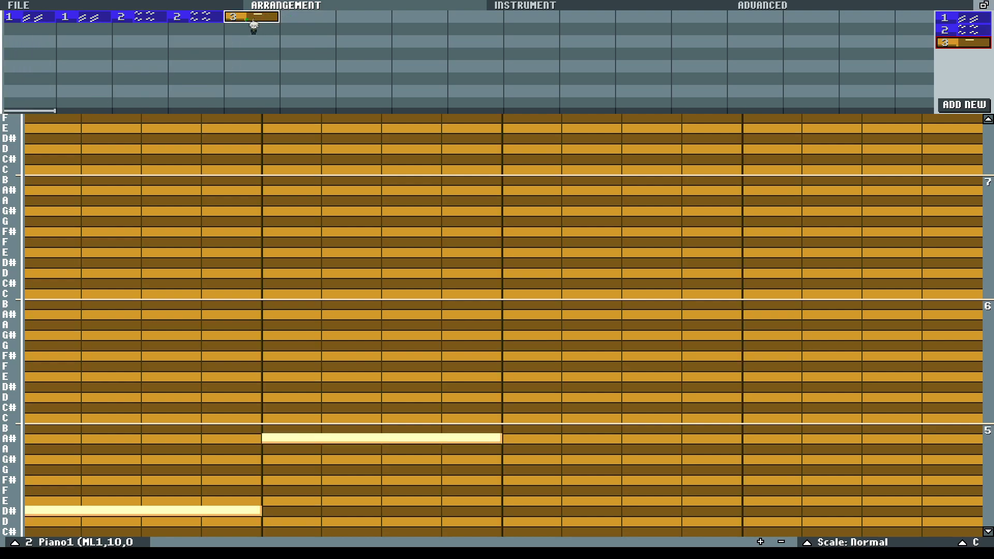
{"action": "left_click_drag", "start_coordinate": [298, 441], "coordinate": [124, 6]}
{"action": "left_click_drag", "start_coordinate": [135, 121], "coordinate": [167, 26]}
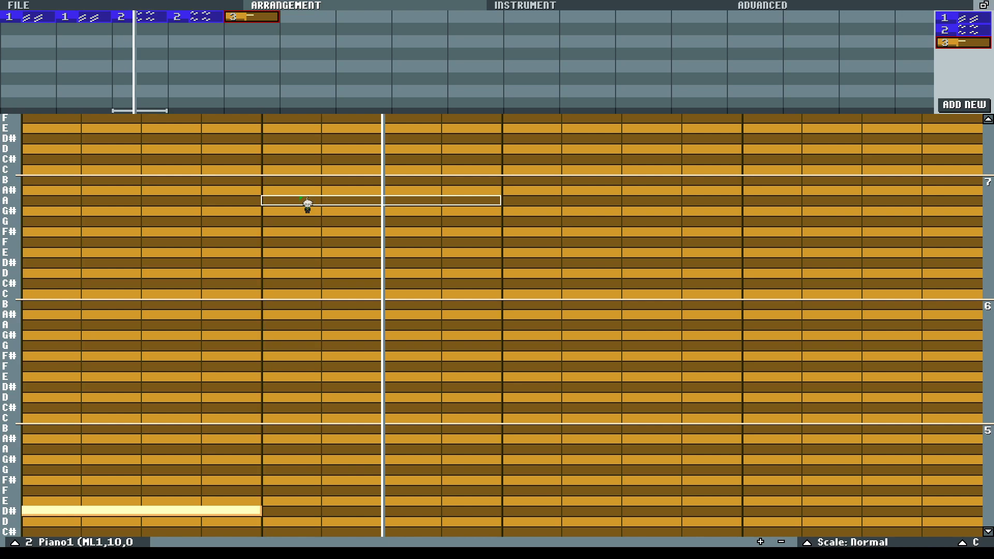
Loop the fifth arrangement column and give pattern 3 eight-step notes in octave 5: D# from the first step, A# from the ninth
{"action": "left_click_drag", "start_coordinate": [260, 26], "coordinate": [279, 32]}
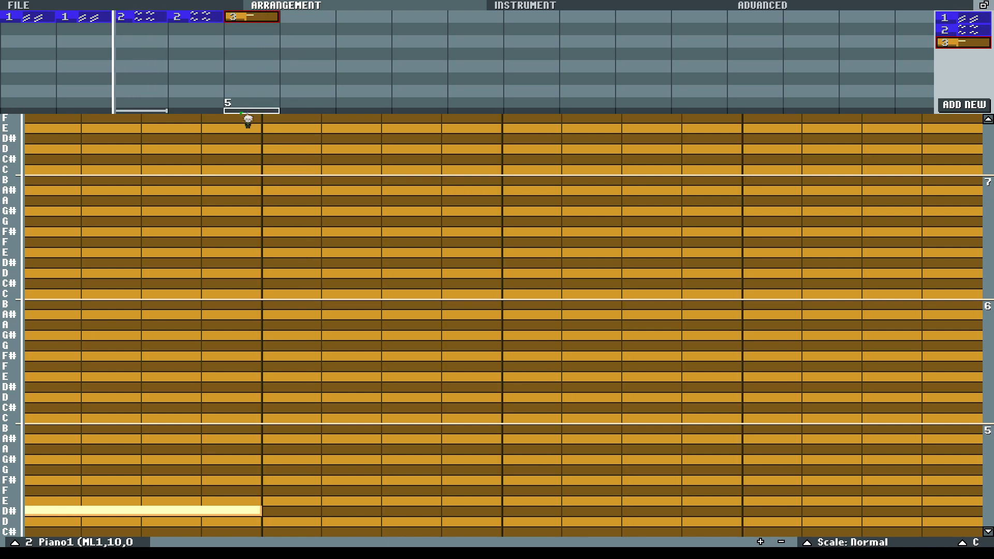
{"action": "left_click", "coordinate": [84, 515]}
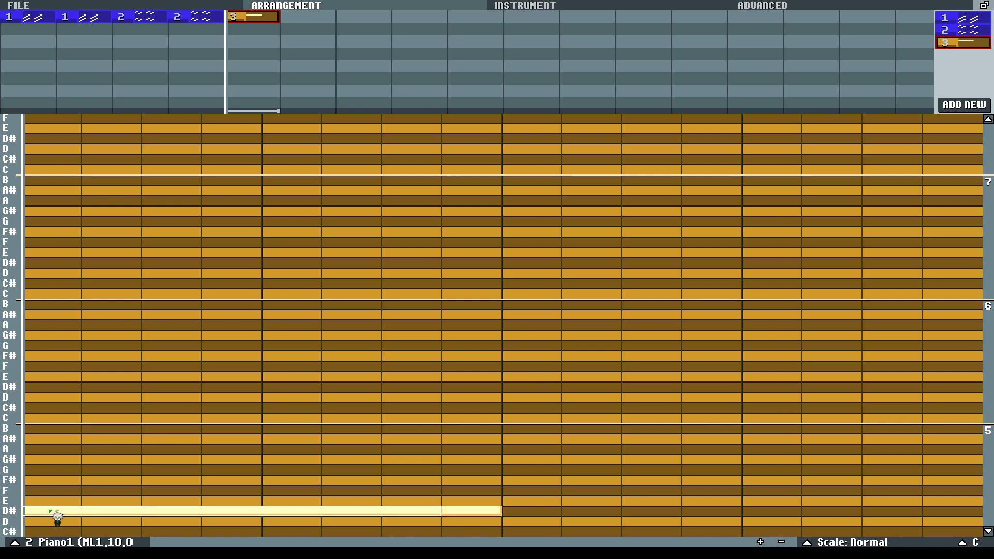
{"action": "right_click", "coordinate": [106, 513]}
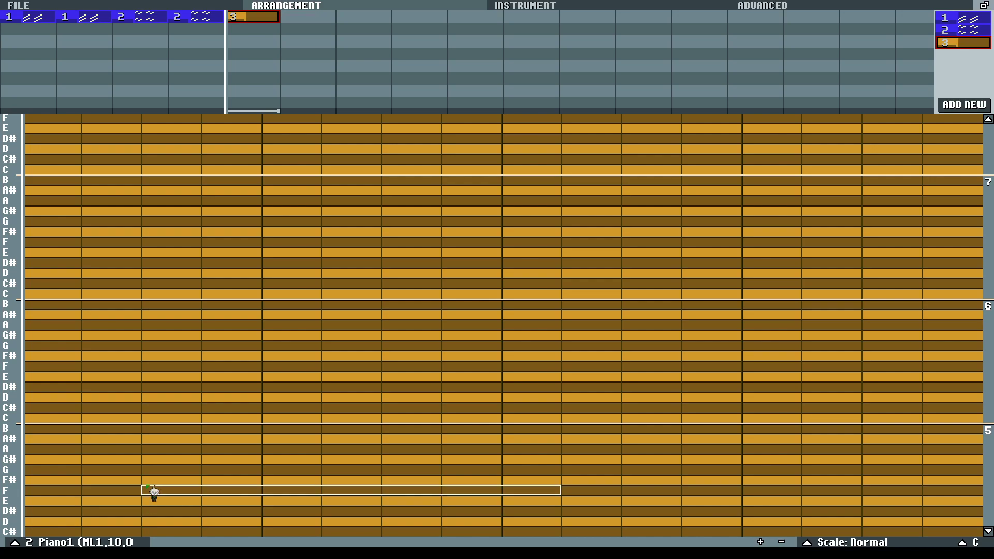
{"action": "left_click", "coordinate": [49, 518]}
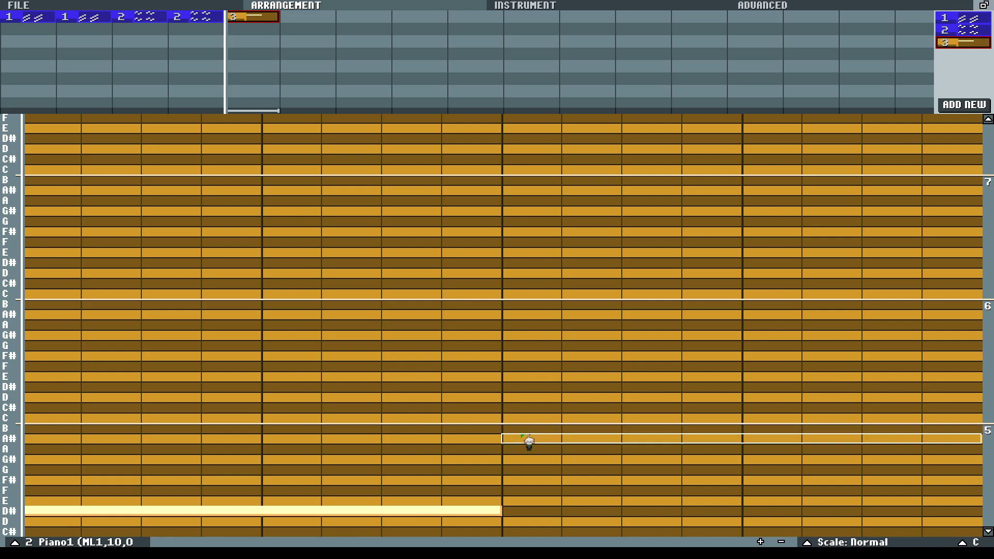
{"action": "left_click", "coordinate": [543, 443]}
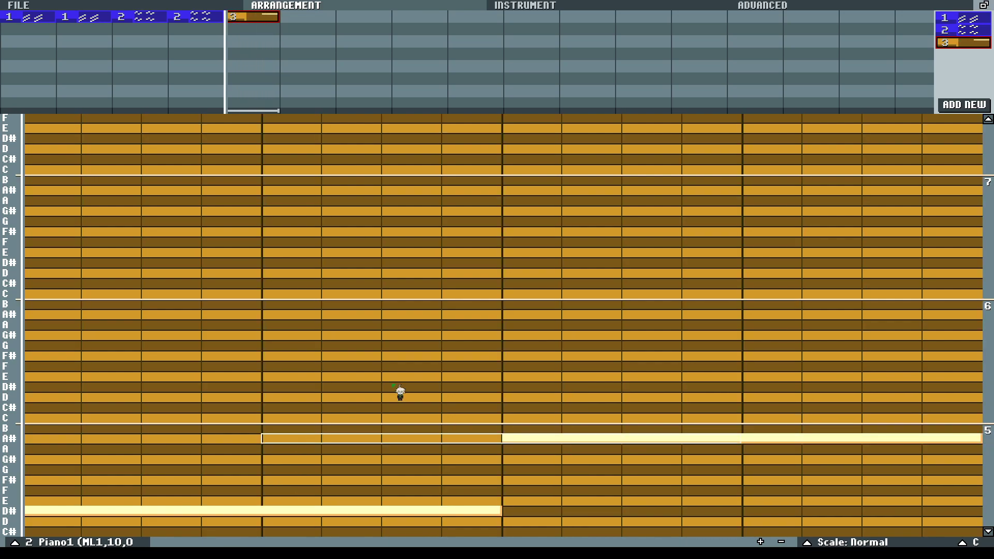
Try stacking pattern 3 copies in the fifth arrangement column and duplicating it as pattern 4, and delete the duplicate
{"action": "left_click", "coordinate": [245, 21]}
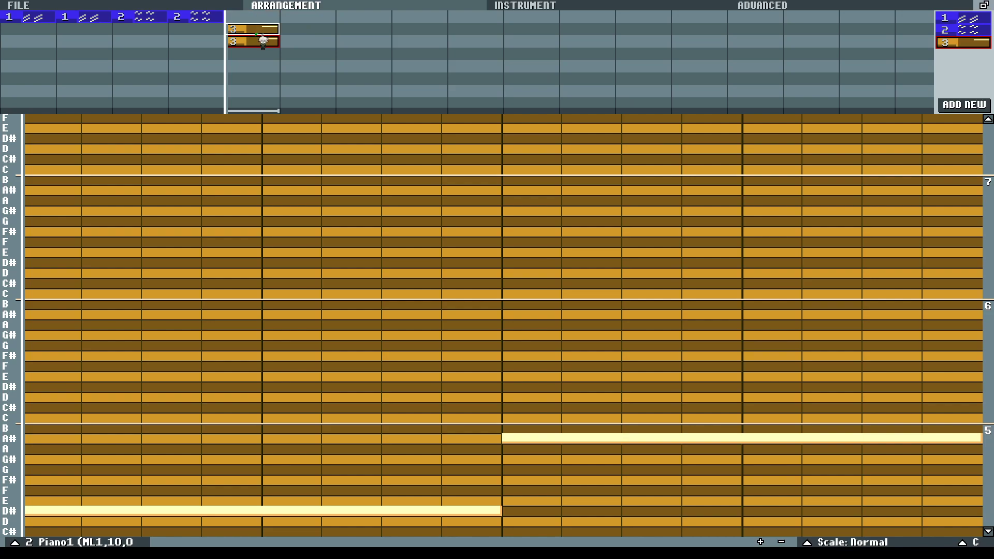
{"action": "left_click", "coordinate": [261, 17]}
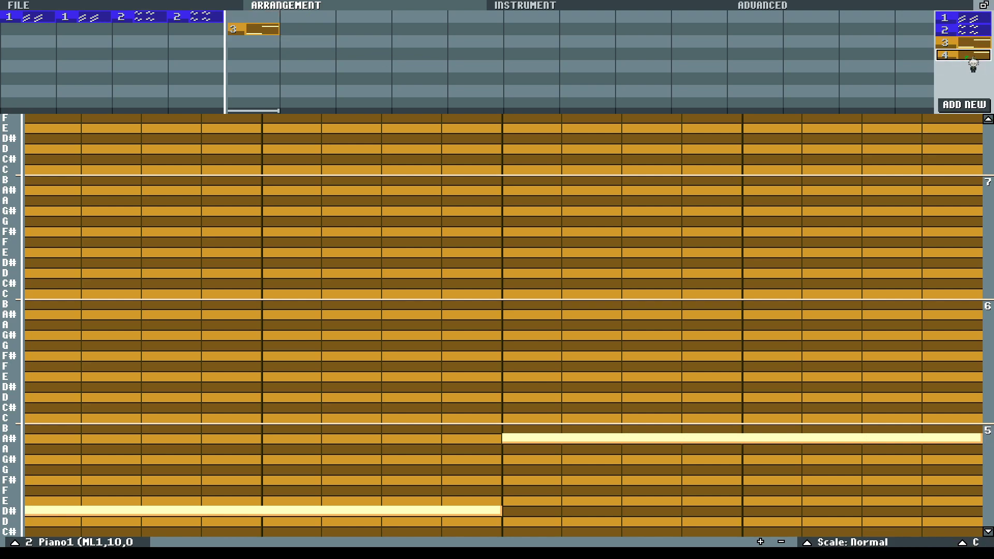
{"action": "left_click_drag", "start_coordinate": [973, 54], "coordinate": [948, 543]}
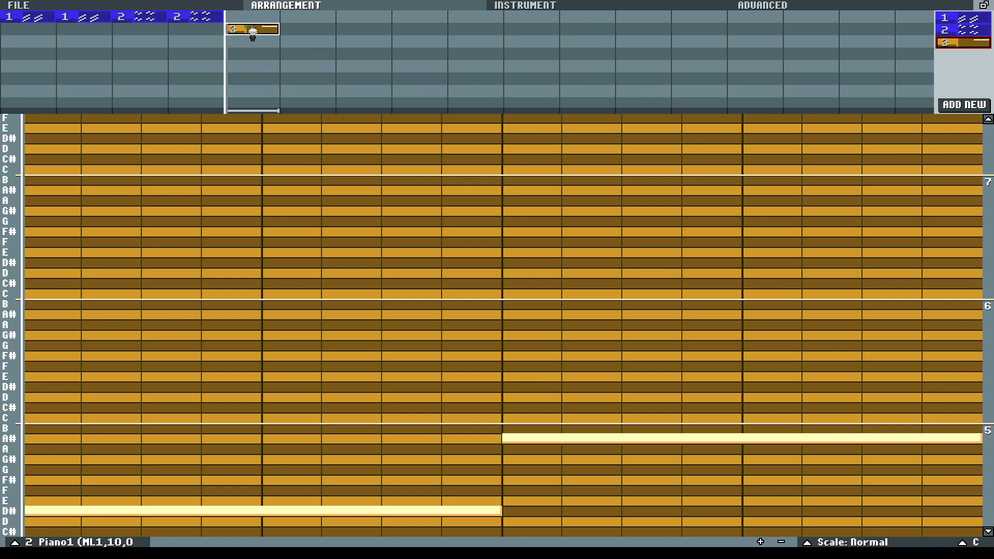
{"action": "left_click", "coordinate": [255, 19]}
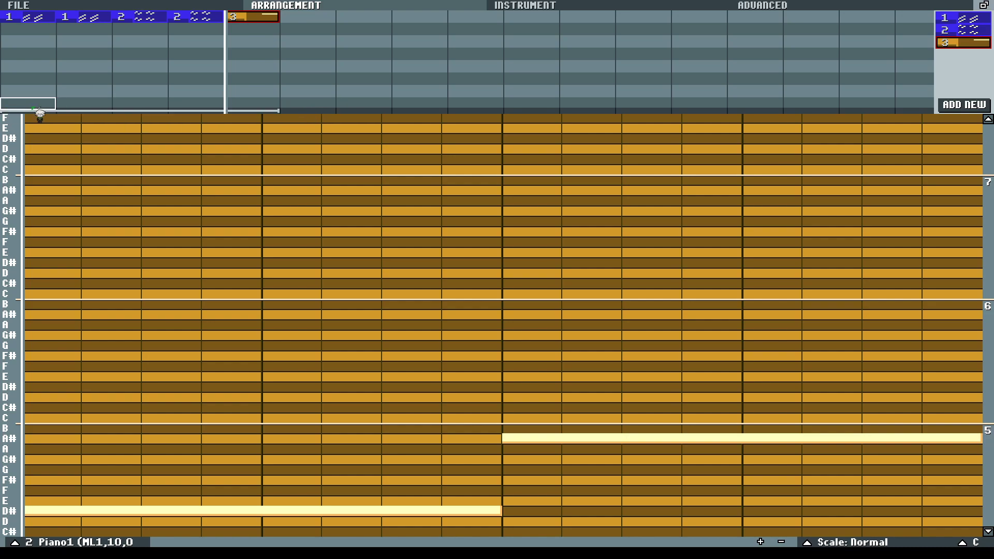
Relocate pattern 3 from the fifth column to beneath both pattern 1 blocks, with playback, and loop the first four columns
{"action": "left_click_drag", "start_coordinate": [253, 26], "coordinate": [31, 30]}
{"action": "left_click_drag", "start_coordinate": [243, 18], "coordinate": [83, 29]}
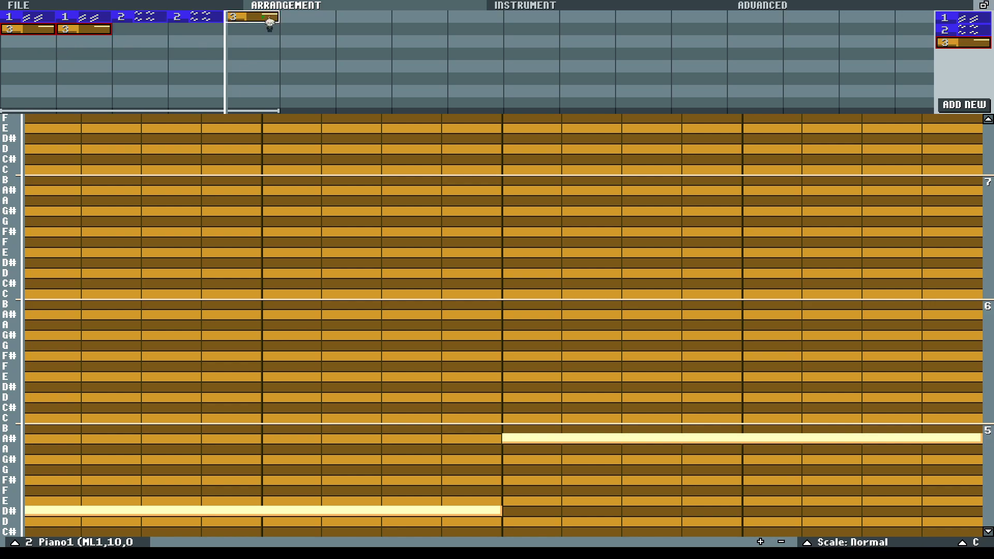
{"action": "left_click", "coordinate": [21, 114]}
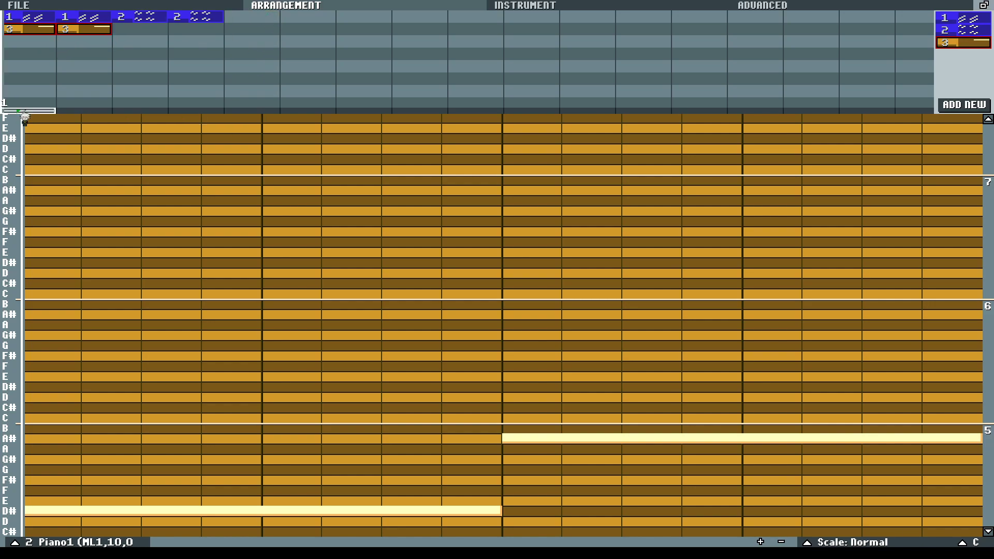
{"action": "key", "text": "space"}
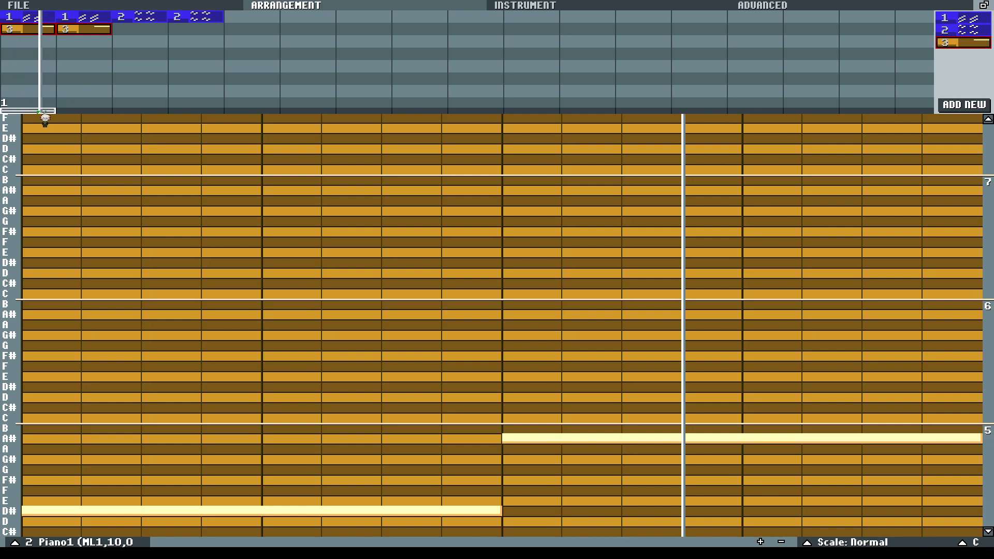
{"action": "left_click_drag", "start_coordinate": [158, 117], "coordinate": [228, 115]}
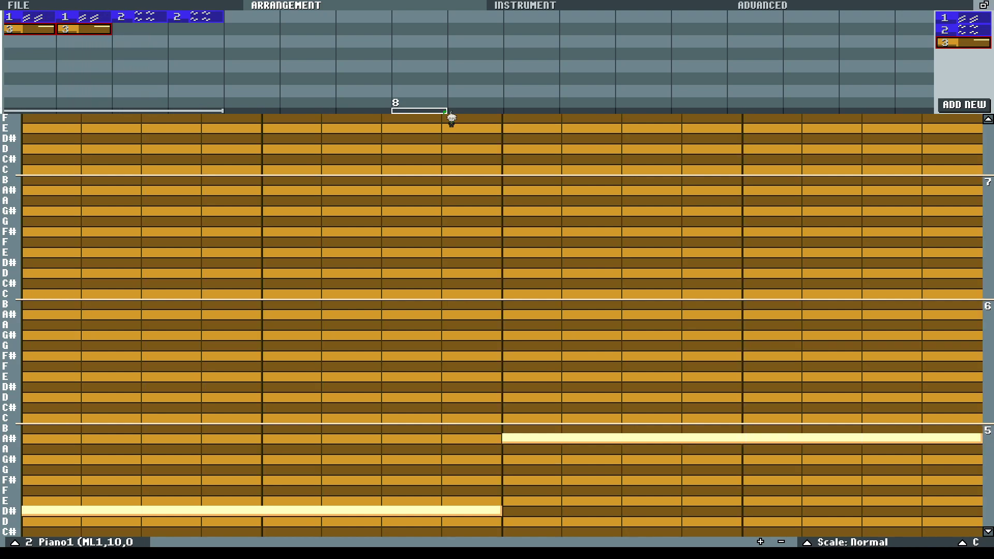
Add a new pattern 4, place it beneath the first pattern 2 block, and loop the third arrangement column
{"action": "left_click", "coordinate": [965, 106]}
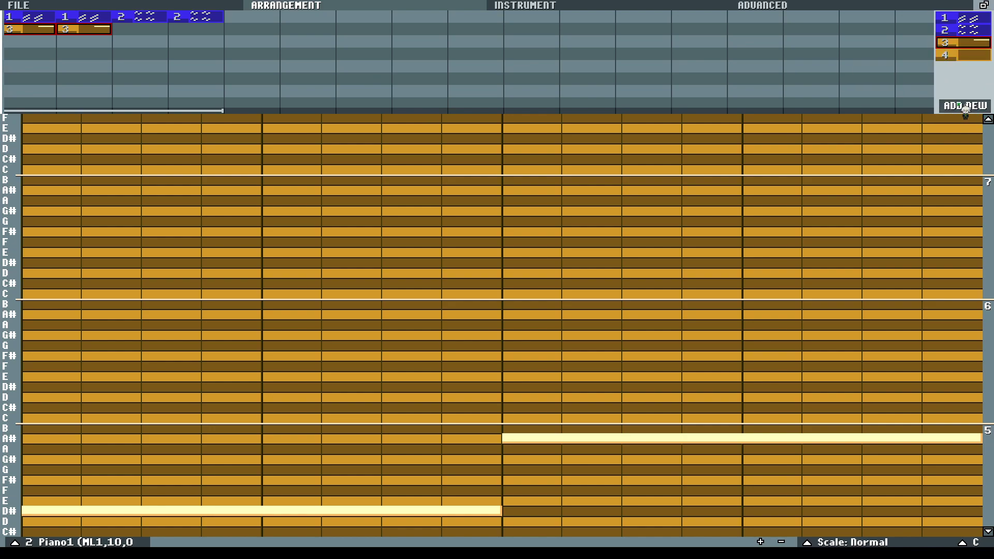
{"action": "left_click", "coordinate": [960, 55]}
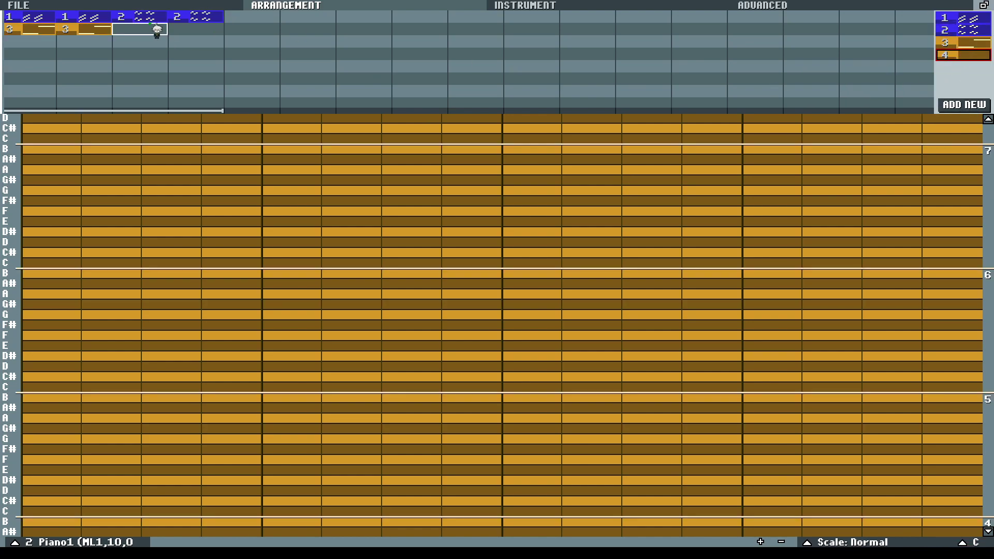
{"action": "mouse_move", "coordinate": [954, 42]}
{"action": "left_mouse_down"}
{"action": "mouse_move", "coordinate": [612, 64]}
{"action": "mouse_move", "coordinate": [145, 39]}
{"action": "mouse_move", "coordinate": [974, 70]}
{"action": "mouse_move", "coordinate": [162, 56]}
{"action": "mouse_move", "coordinate": [142, 36]}
{"action": "left_mouse_up"}
{"action": "left_click", "coordinate": [137, 111]}
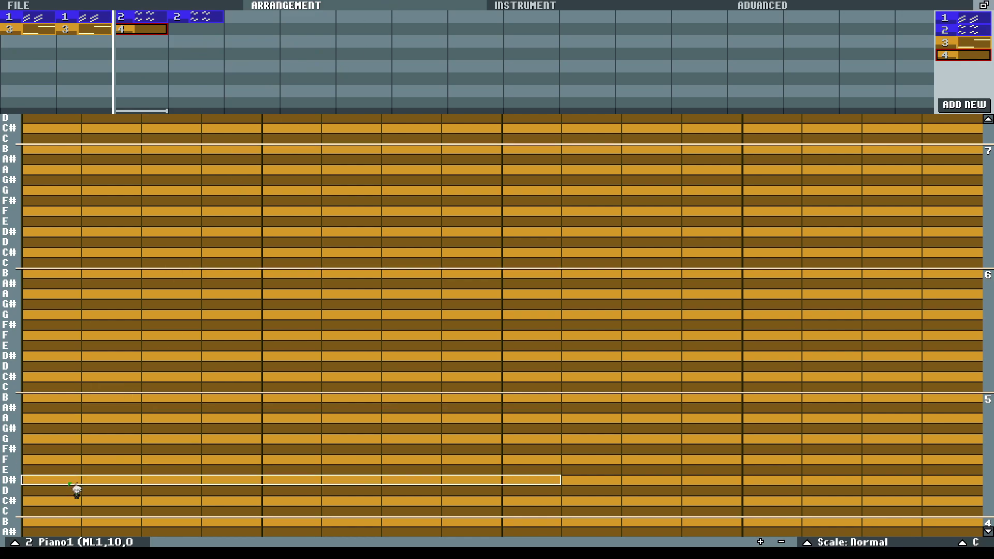
Try octave 5 notes in pattern 4, D# from the first step and an eight-step C from the ninth, with playback
{"action": "left_click", "coordinate": [81, 489]}
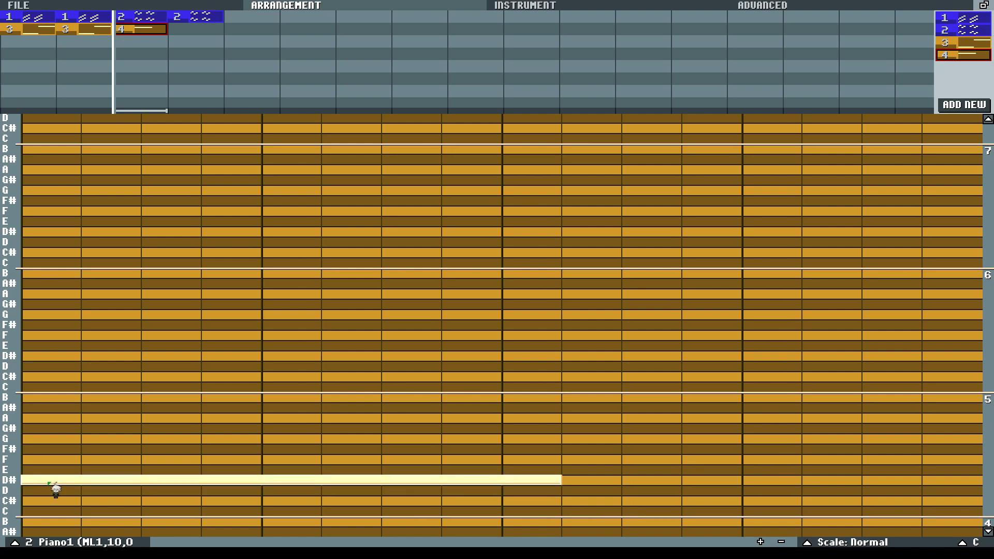
{"action": "left_click", "coordinate": [546, 512]}
{"action": "key", "text": "space"}
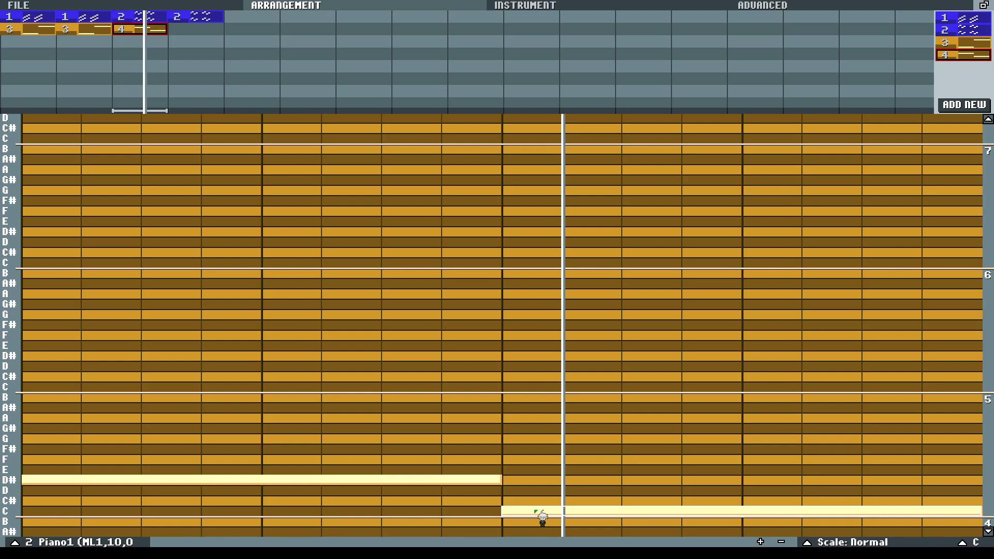
Replace pattern 4's notes with eight-step octave 5 notes, A# from the first step and D# from the ninth, and play it back
{"action": "right_click", "coordinate": [52, 482]}
{"action": "left_click", "coordinate": [59, 408]}
{"action": "right_click", "coordinate": [567, 512]}
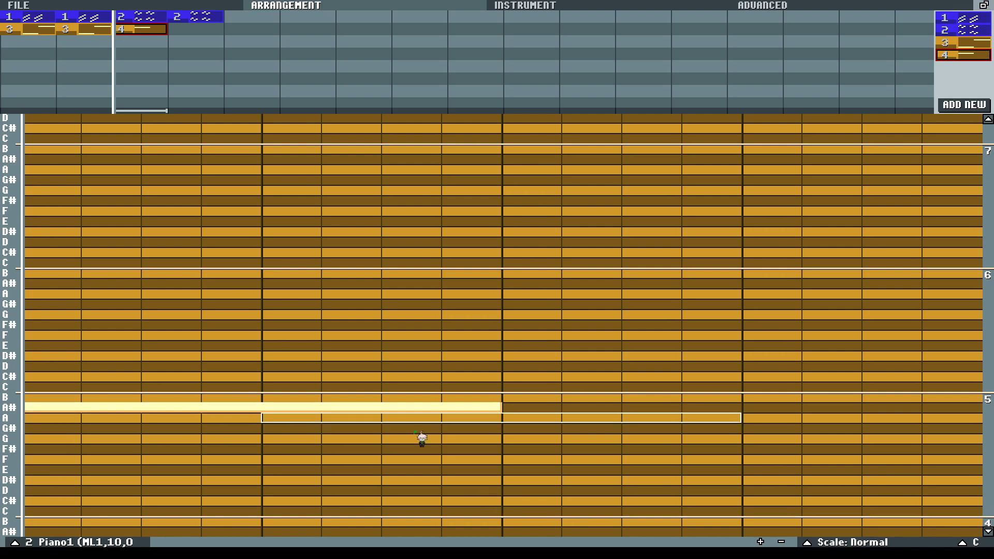
{"action": "left_click", "coordinate": [537, 492]}
{"action": "right_click", "coordinate": [535, 492]}
{"action": "left_click", "coordinate": [534, 480]}
{"action": "key", "text": "space"}
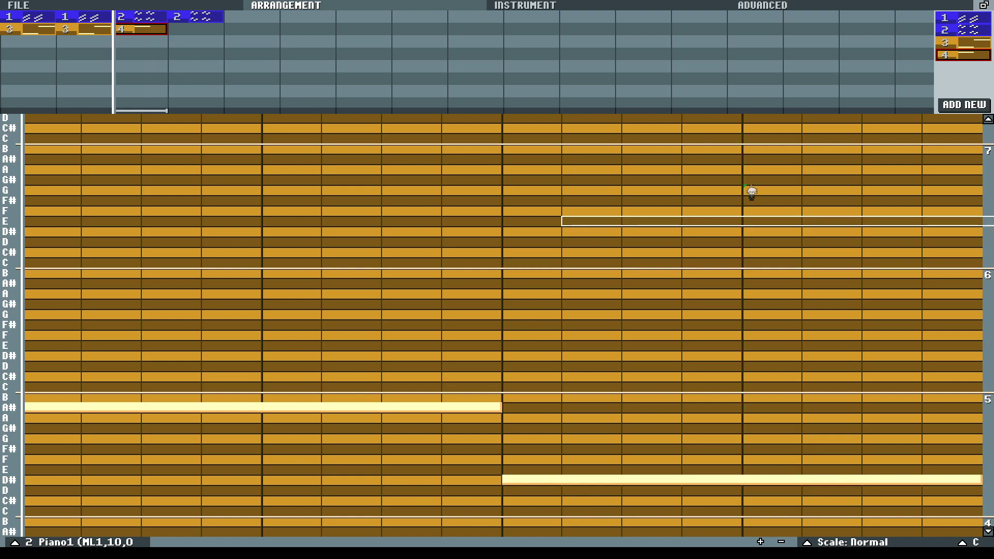
Place pattern 4 beneath the second pattern 2 block and play back the arrangement looped over its first four columns
{"action": "left_click_drag", "start_coordinate": [965, 52], "coordinate": [198, 26]}
{"action": "left_click_drag", "start_coordinate": [951, 65], "coordinate": [189, 23]}
{"action": "left_click_drag", "start_coordinate": [41, 113], "coordinate": [228, 114]}
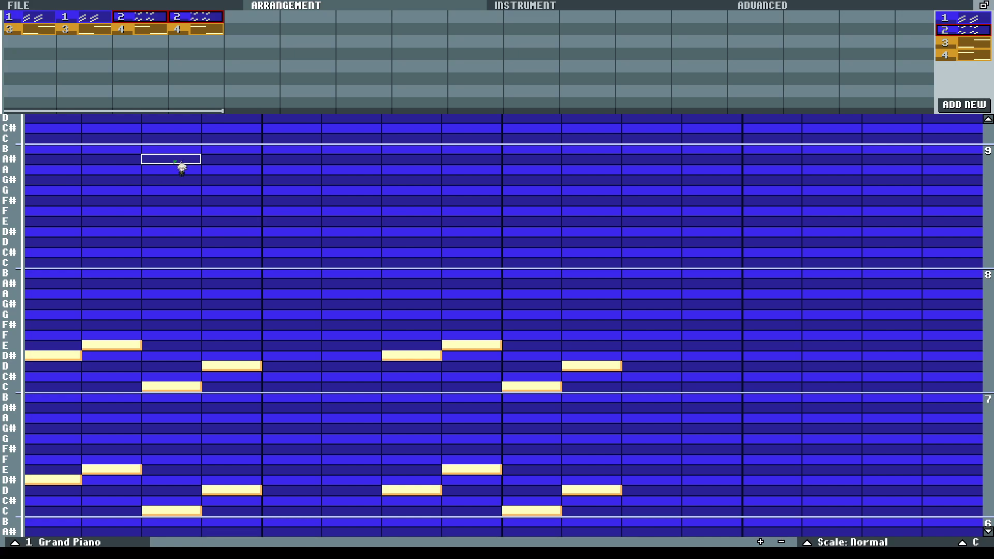
{"action": "key", "text": "space"}
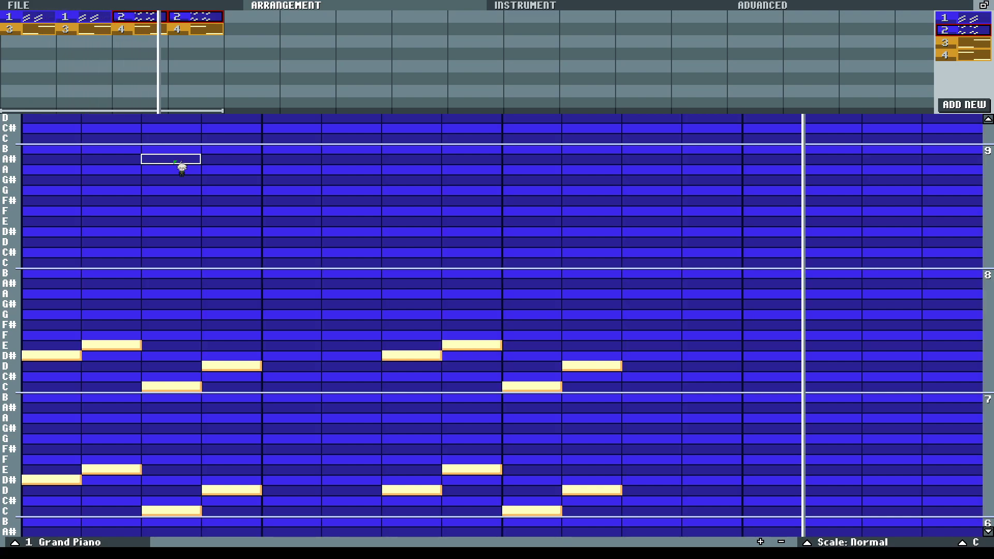
{"action": "key", "text": "space"}
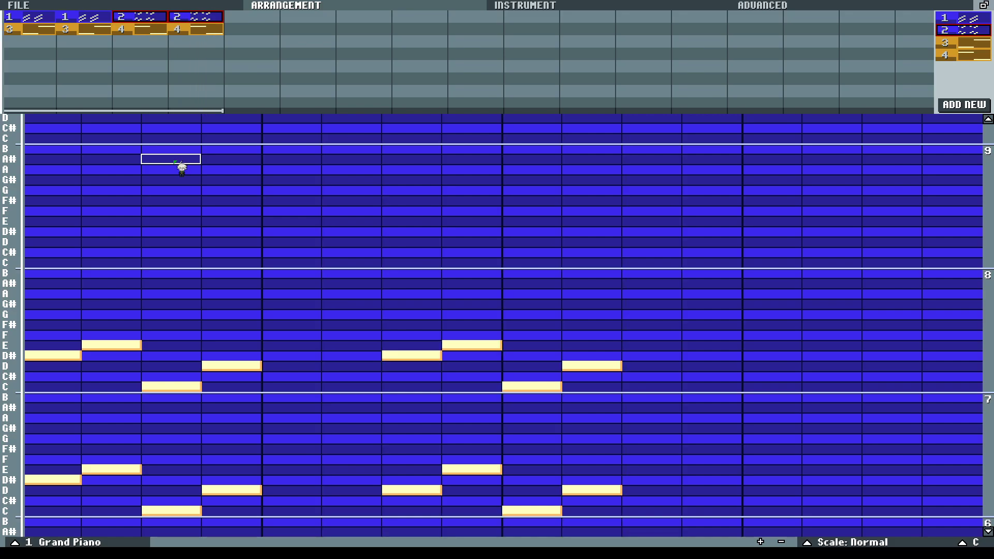
Load another saved .ceol song and play back its arrangement
{"action": "left_click", "coordinate": [192, 6]}
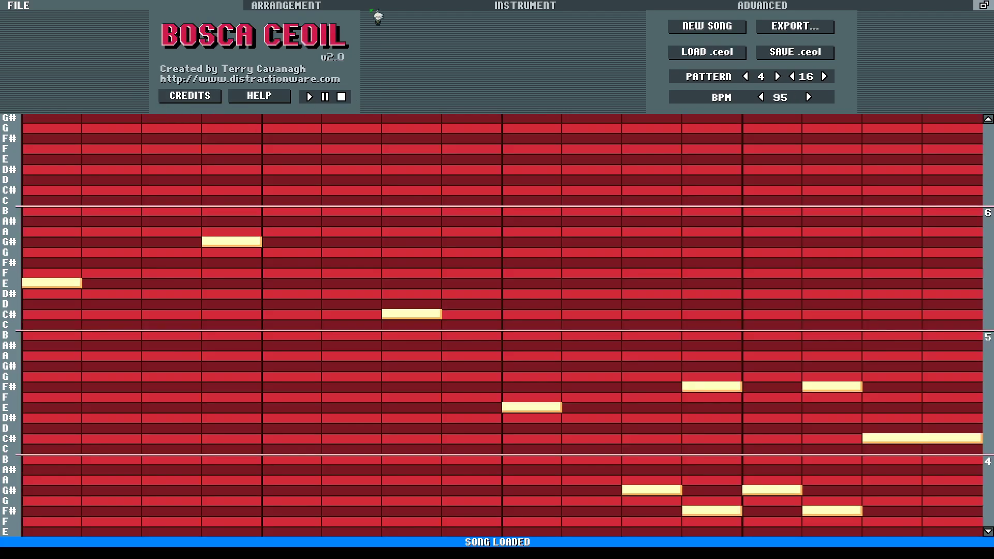
{"action": "left_click", "coordinate": [377, 7]}
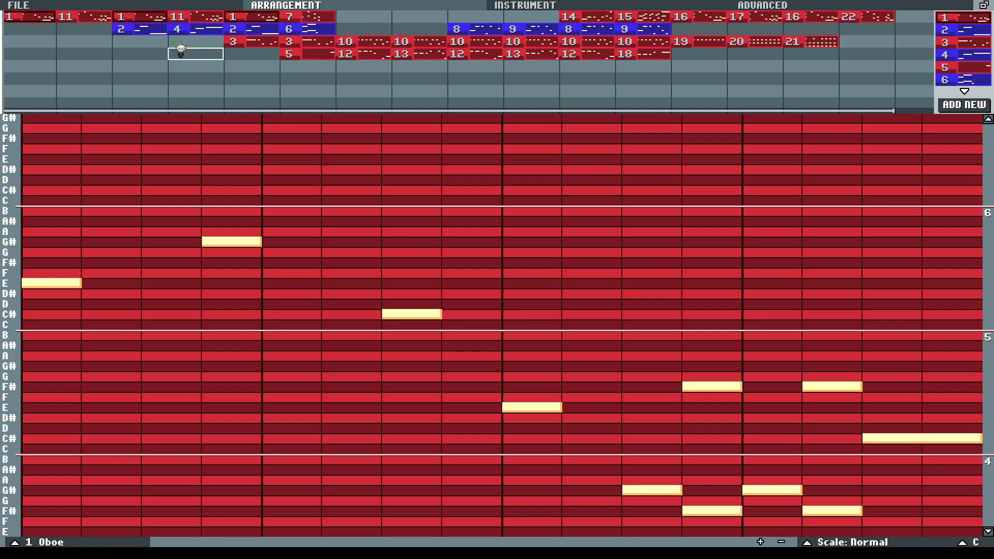
{"action": "key", "text": "space"}
Check the additional export formats and export the loaded song as a .wav file
{"action": "left_click", "coordinate": [121, 7]}
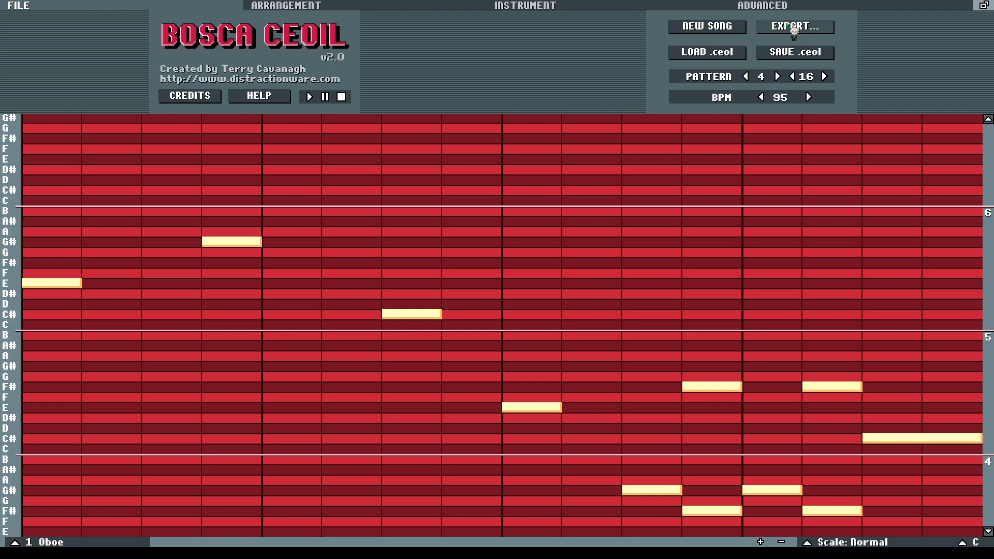
{"action": "left_click", "coordinate": [794, 29]}
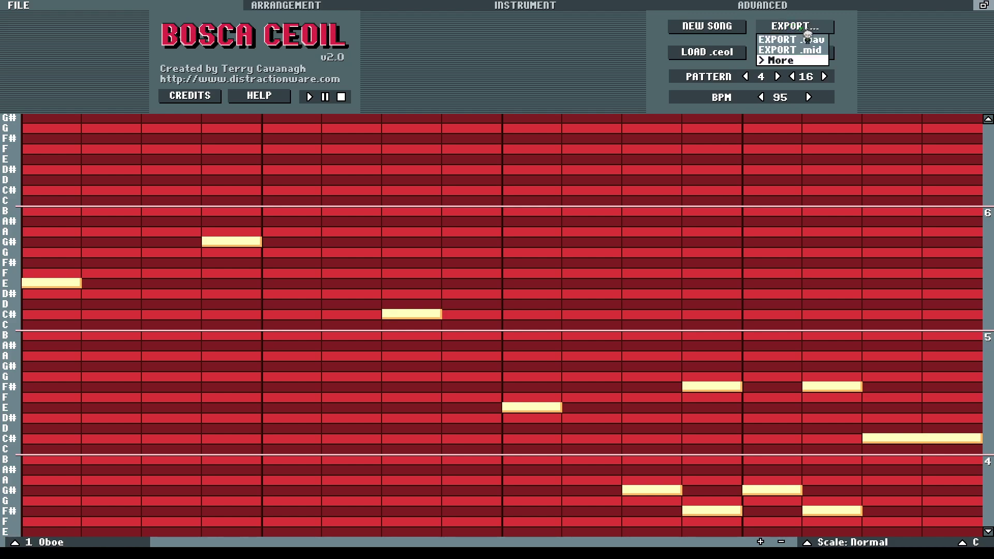
{"action": "left_click", "coordinate": [819, 60]}
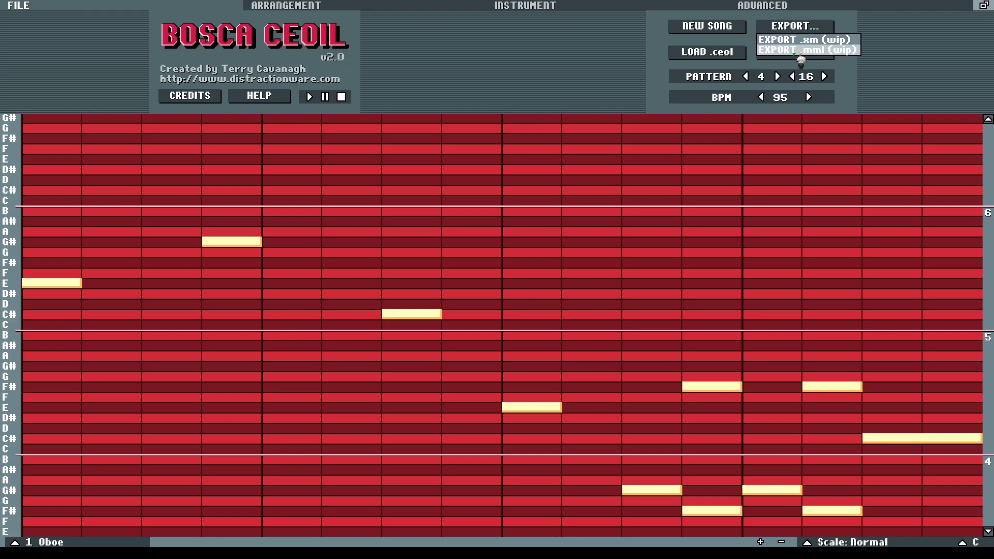
{"action": "left_click", "coordinate": [808, 26]}
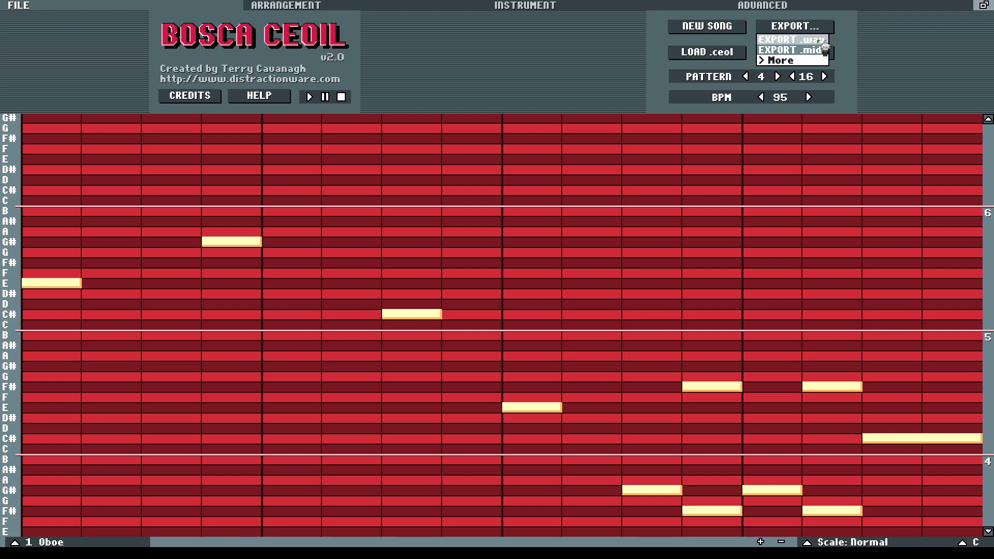
{"action": "left_click", "coordinate": [823, 45]}
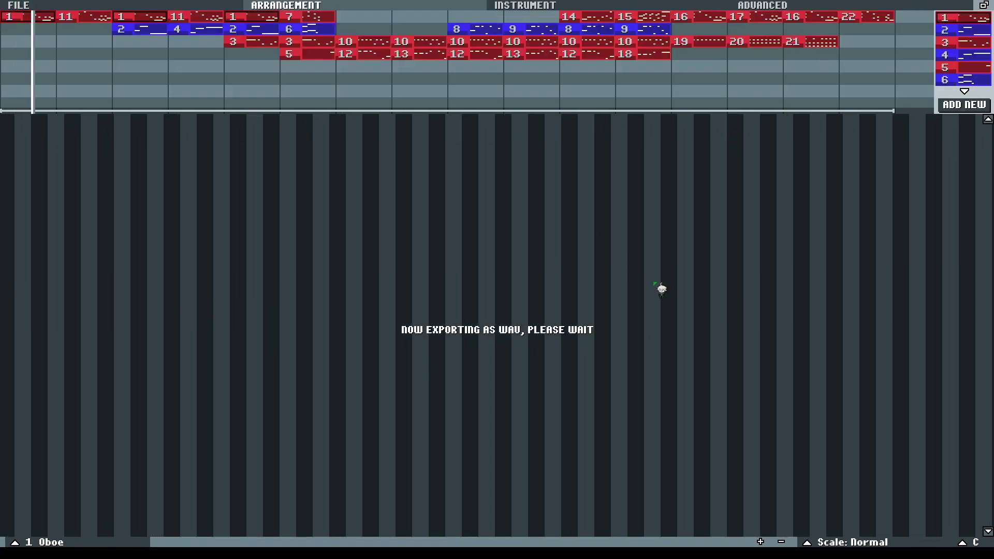